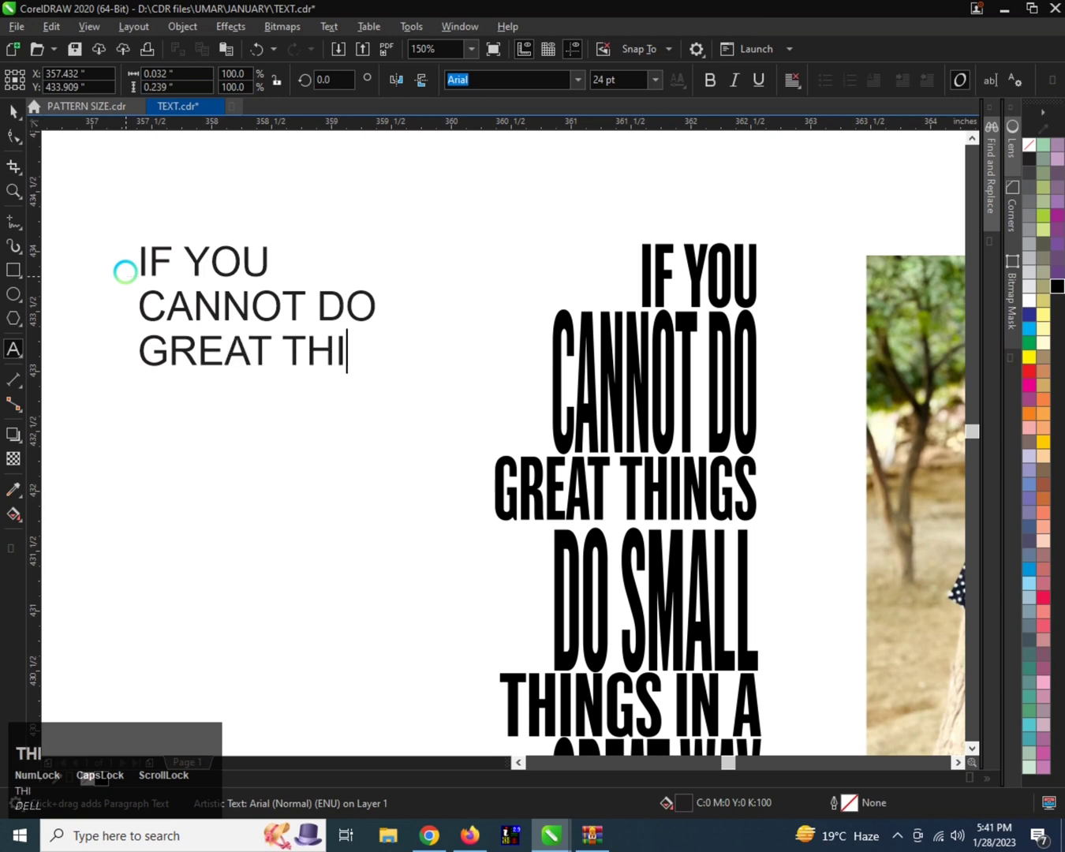
Step: Finish the three-line quote text and set its font to Industrial Gothic Single Std
{"action": "key", "text": "ctrl+space"}
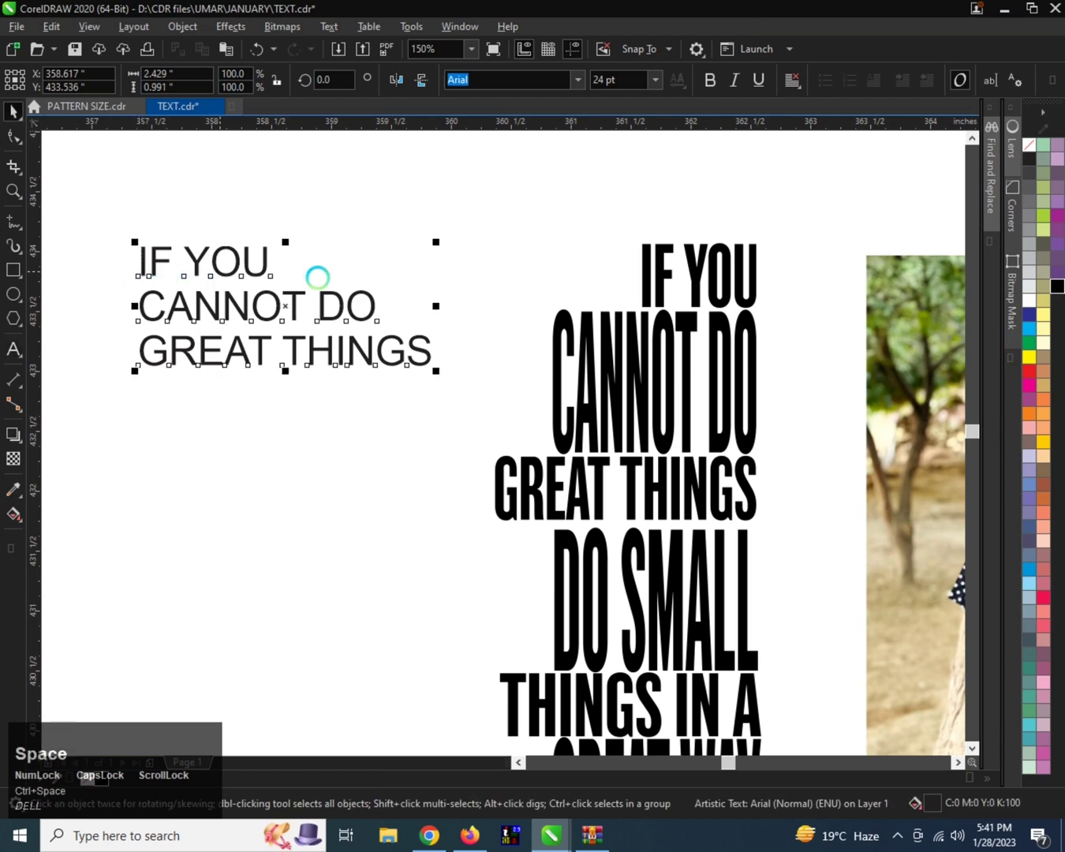
{"action": "scroll", "coordinate": [636, 537], "scroll_direction": "down", "scroll_amount": 2}
{"action": "left_click", "coordinate": [634, 472]}
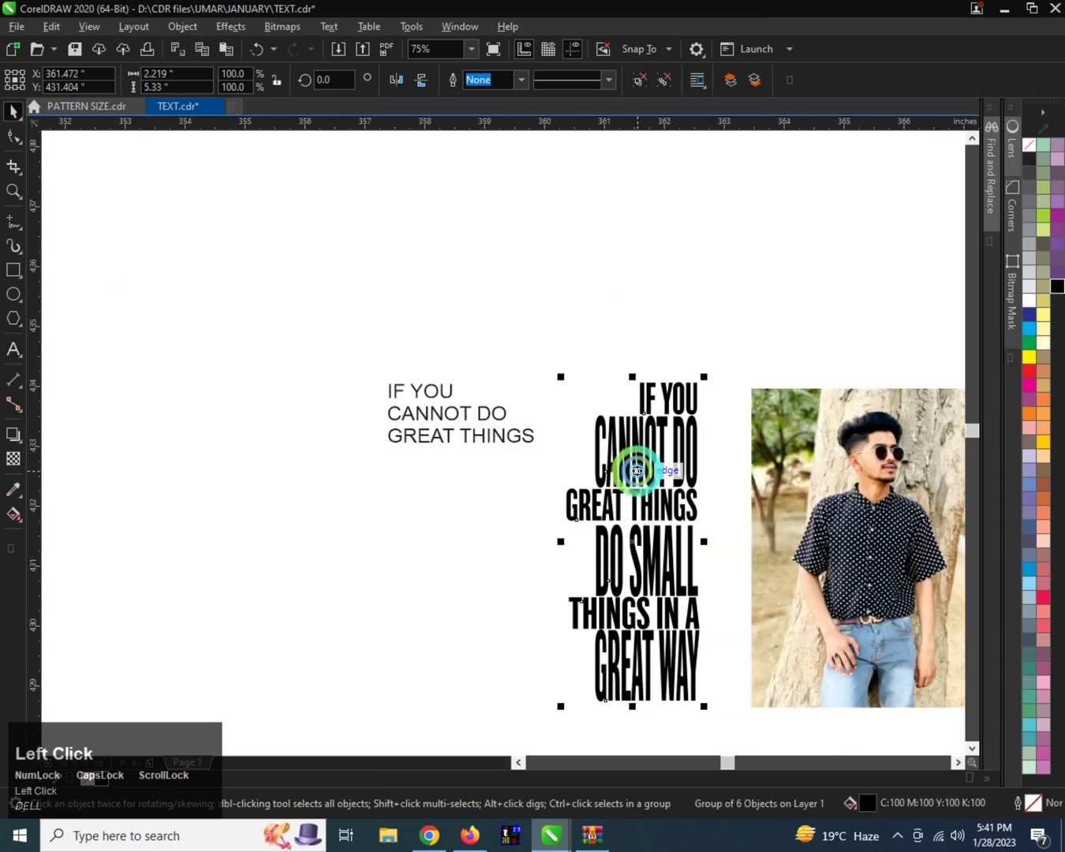
{"action": "scroll", "coordinate": [501, 430], "scroll_direction": "up", "scroll_amount": 1}
{"action": "left_click", "coordinate": [456, 392]}
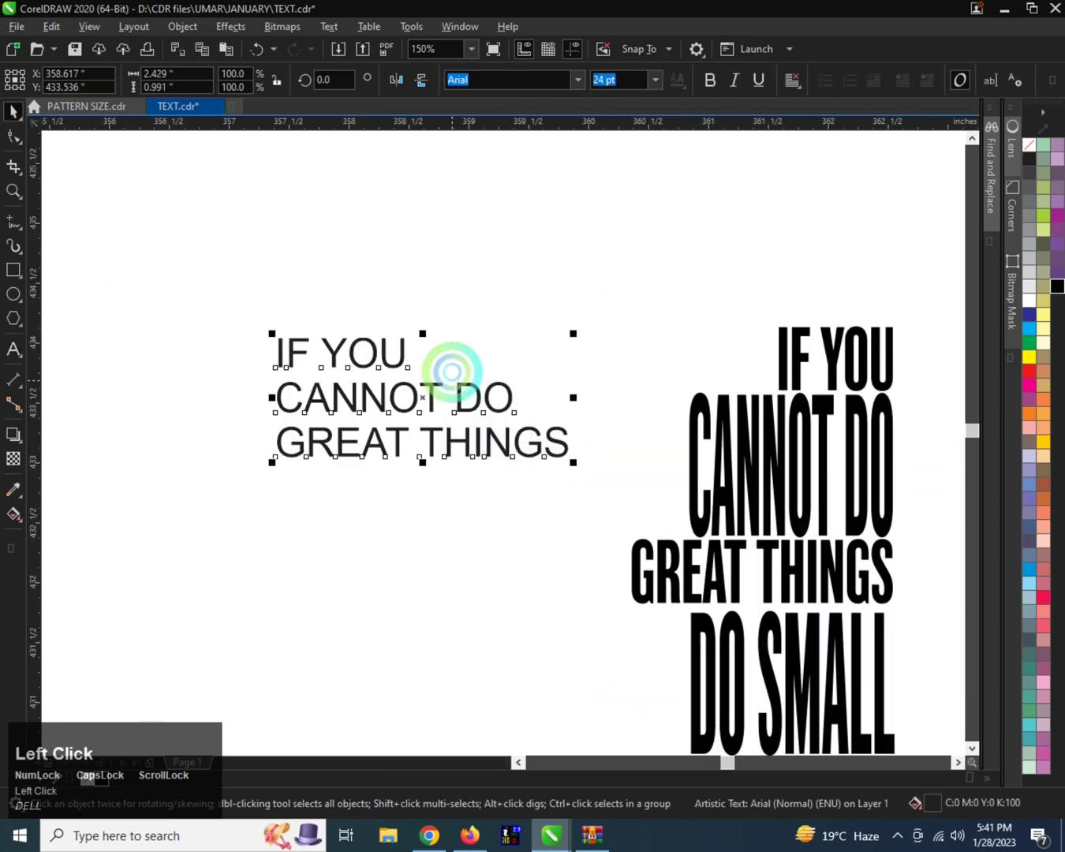
{"action": "left_click", "coordinate": [576, 77]}
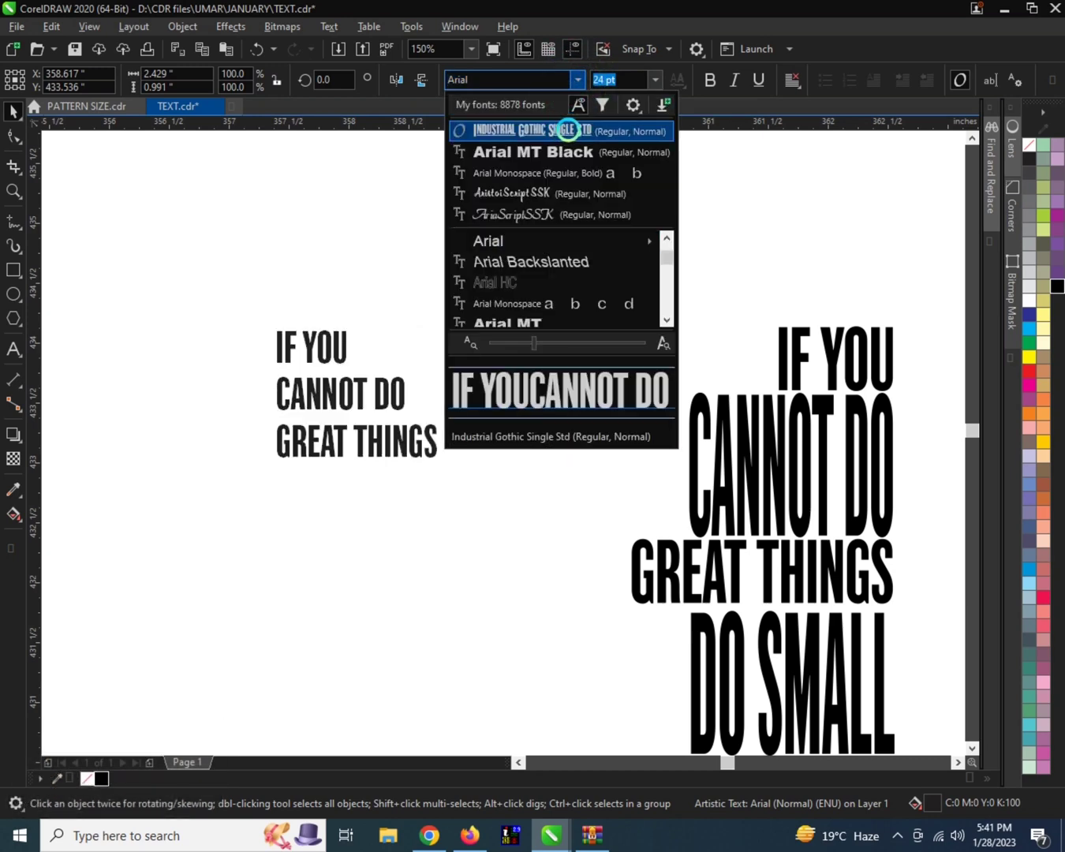
{"action": "left_click", "coordinate": [568, 128]}
Step: Set the three-line text's alignment to Right
{"action": "scroll", "coordinate": [309, 361], "scroll_direction": "up", "scroll_amount": 1}
{"action": "scroll", "coordinate": [303, 355], "scroll_direction": "down", "scroll_amount": 1}
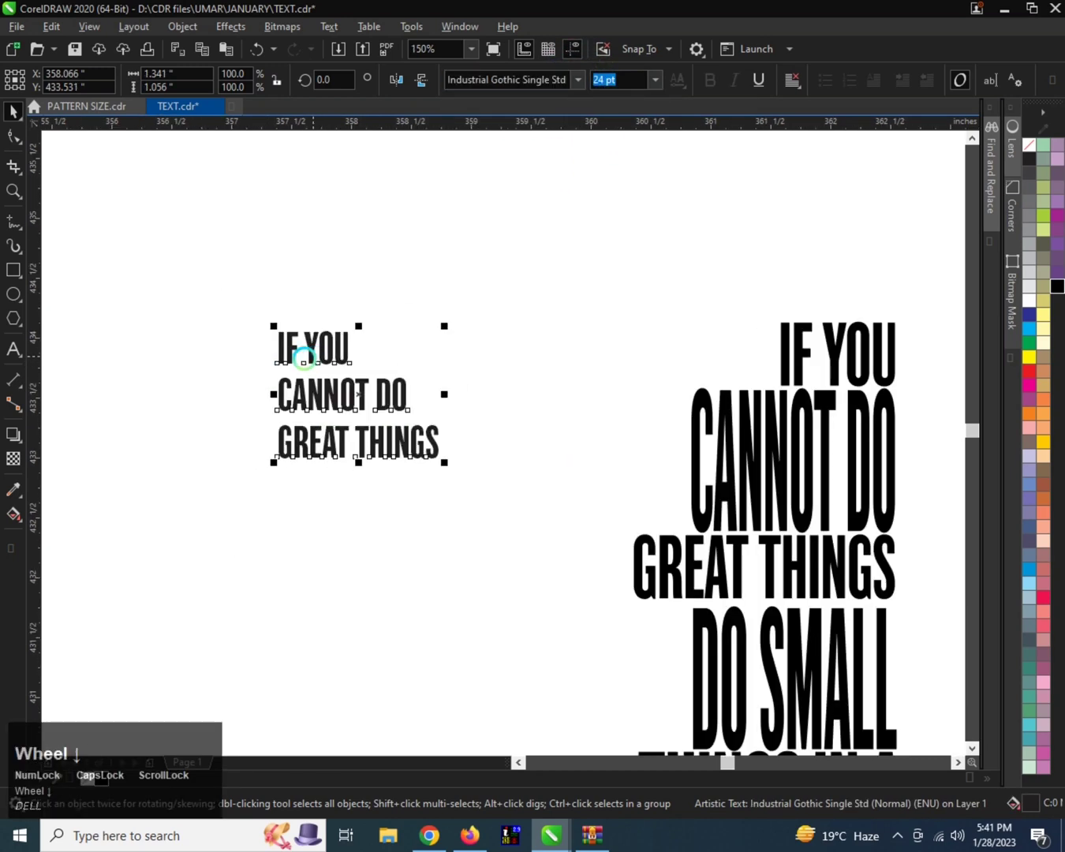
{"action": "left_click", "coordinate": [791, 79]}
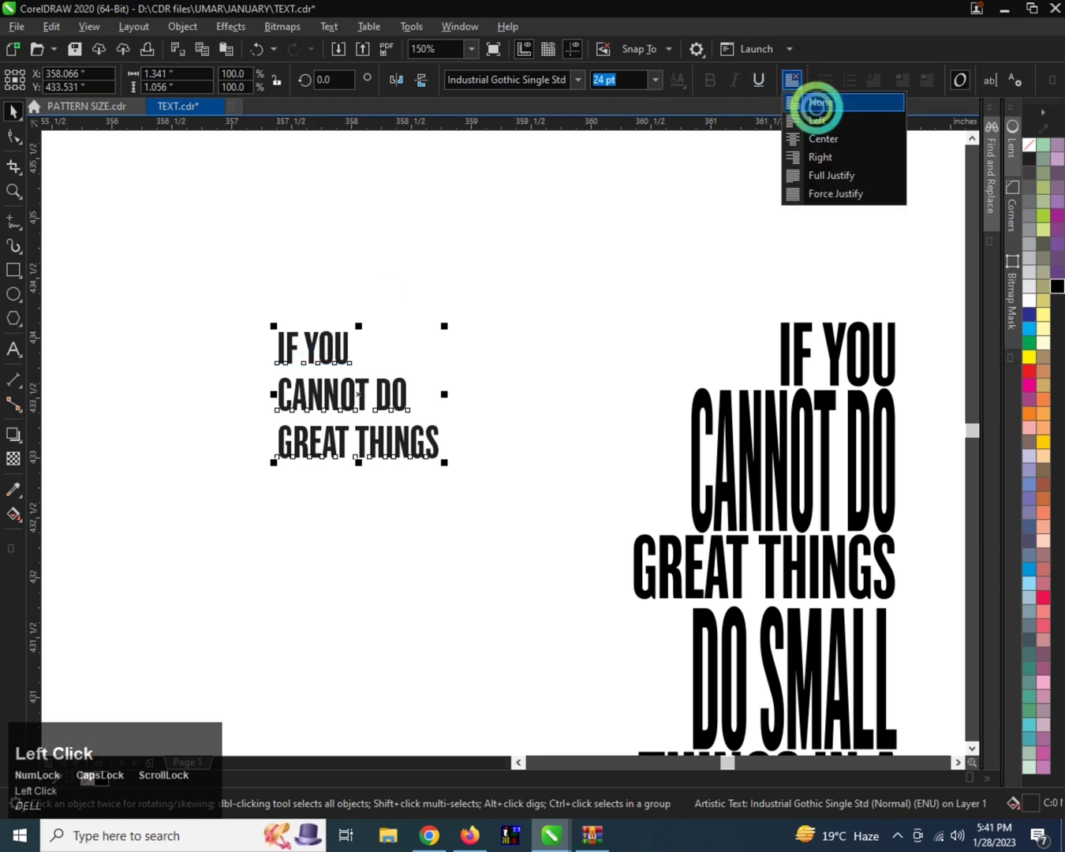
{"action": "left_click", "coordinate": [845, 140]}
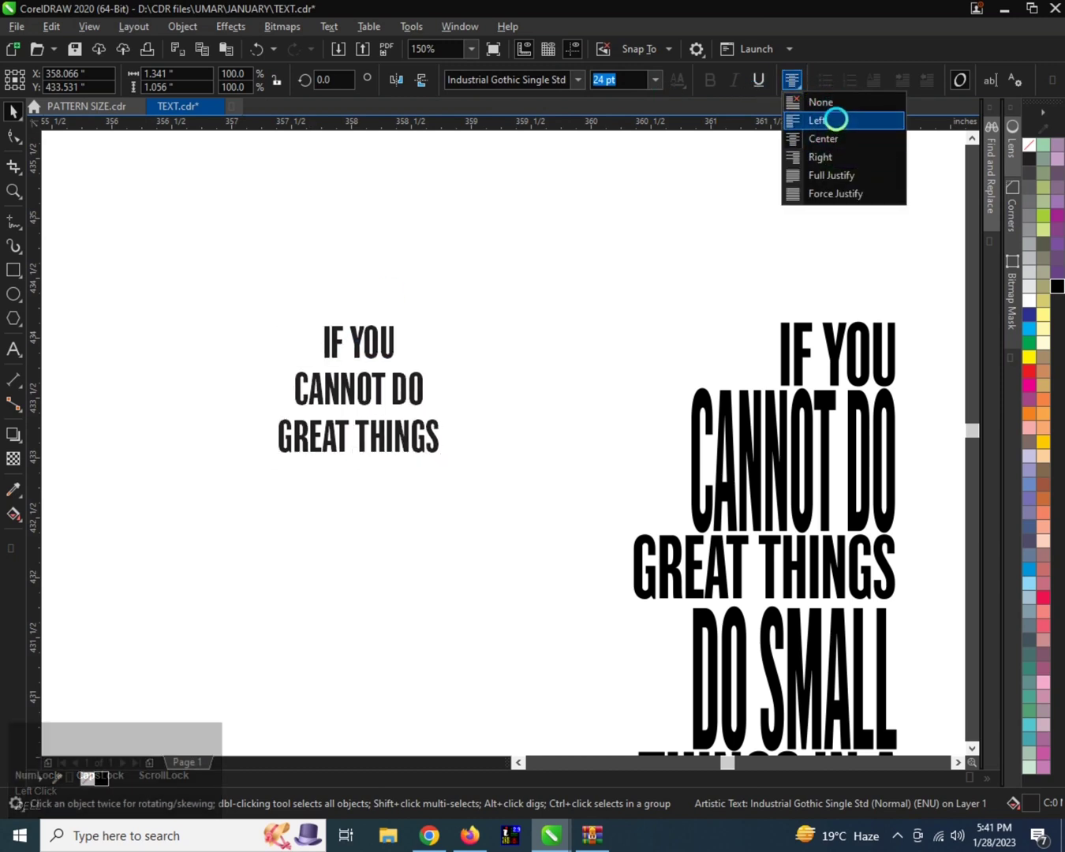
{"action": "left_click", "coordinate": [836, 120]}
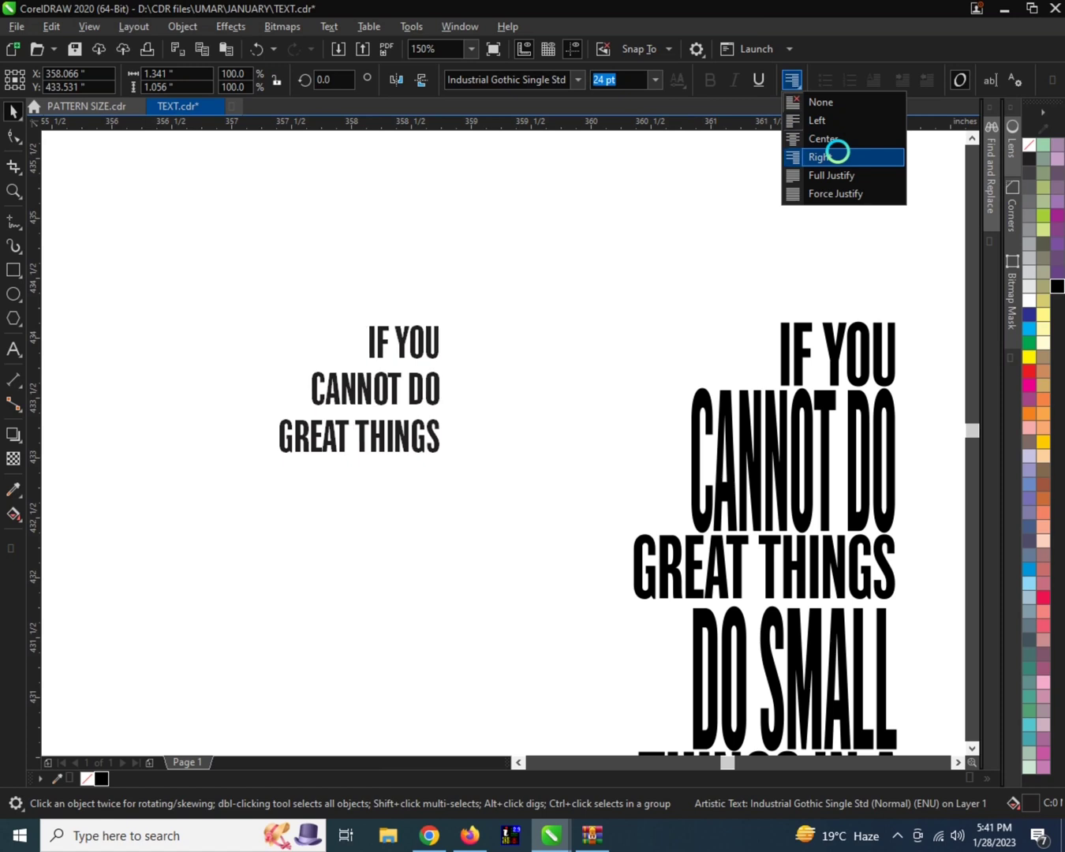
{"action": "left_click", "coordinate": [837, 153]}
Step: Break the three-line text apart into separate line objects and select IF YOU
{"action": "scroll", "coordinate": [433, 340], "scroll_direction": "up", "scroll_amount": 2}
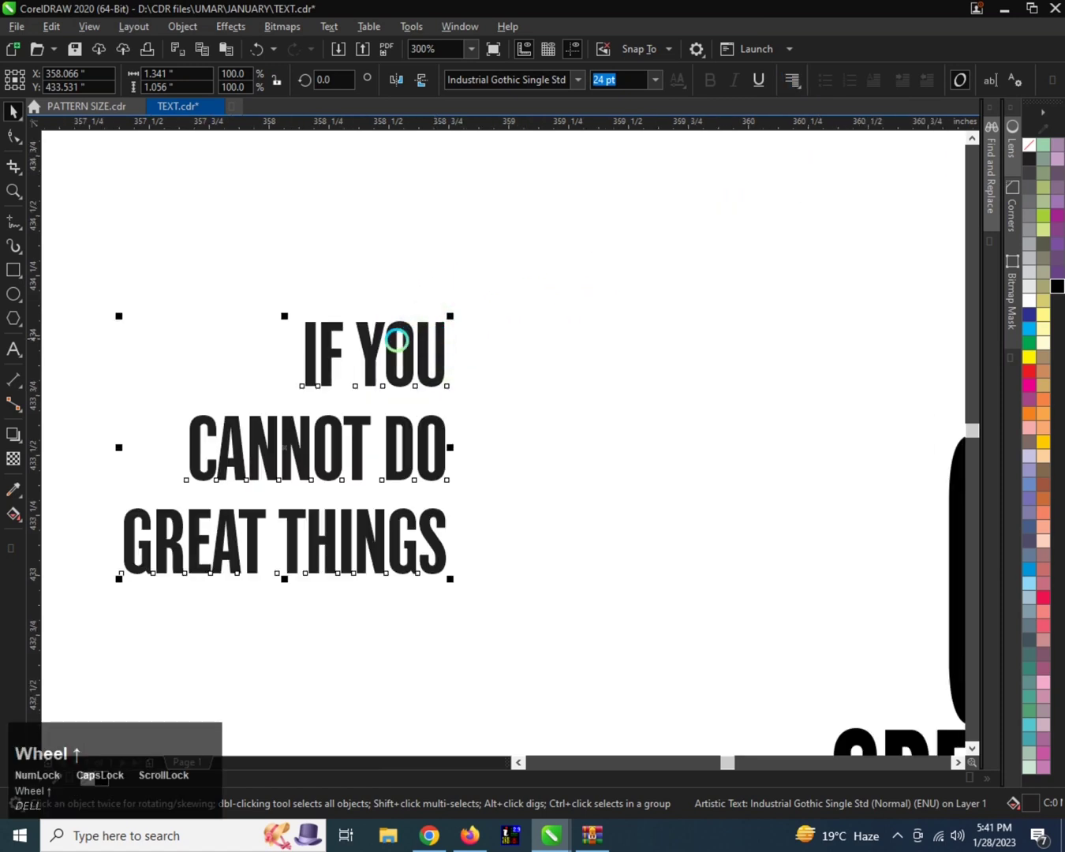
{"action": "key", "text": "ctrl+k"}
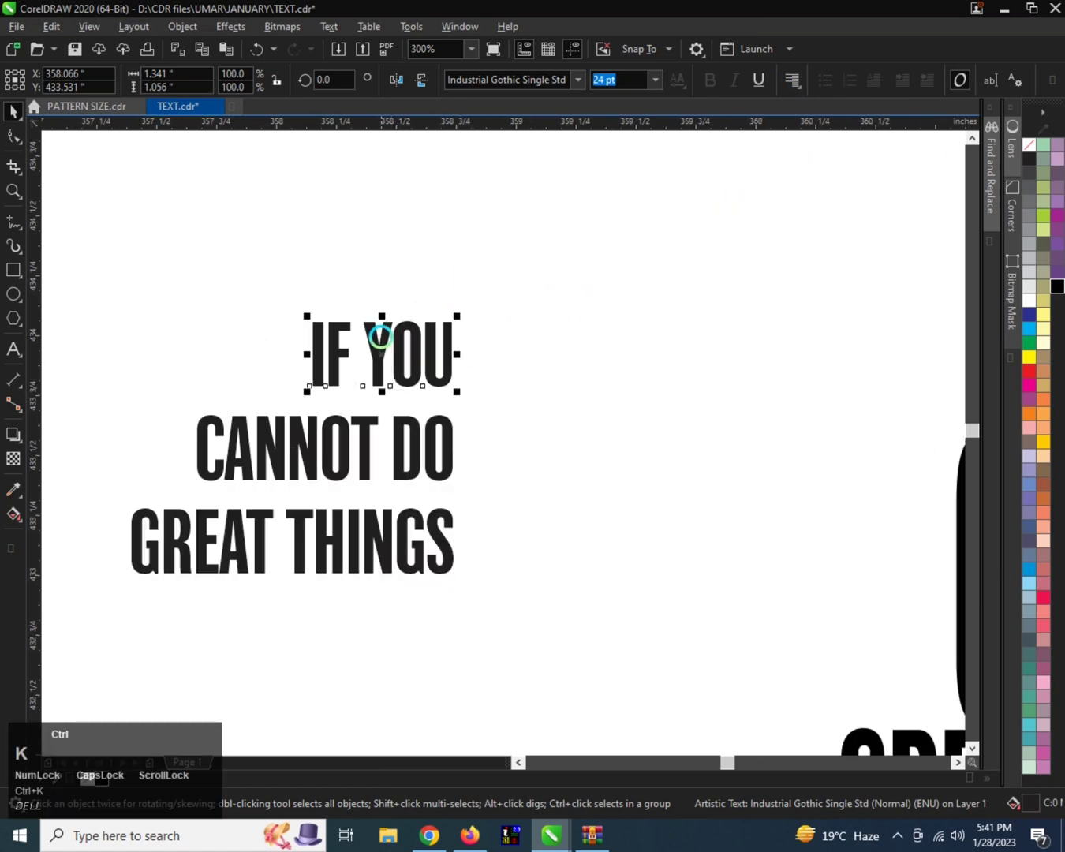
{"action": "left_click", "coordinate": [439, 316]}
{"action": "left_click", "coordinate": [327, 352]}
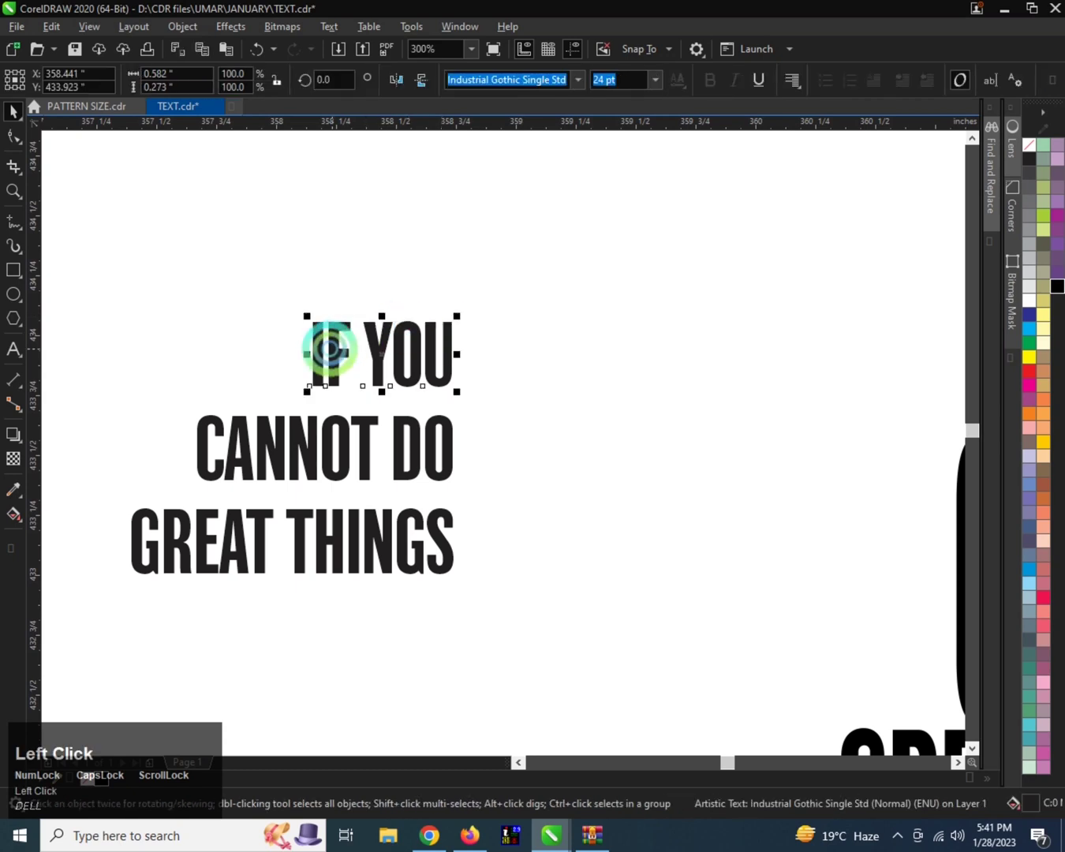
Step: Move the separated GREAT THINGS line down and stretch CANNOT DO vertically to about 184% of its height
{"action": "scroll", "coordinate": [356, 350], "scroll_direction": "down", "scroll_amount": 1}
{"action": "scroll", "coordinate": [355, 350], "scroll_direction": "up", "scroll_amount": 1}
{"action": "scroll", "coordinate": [353, 337], "scroll_direction": "down", "scroll_amount": 1}
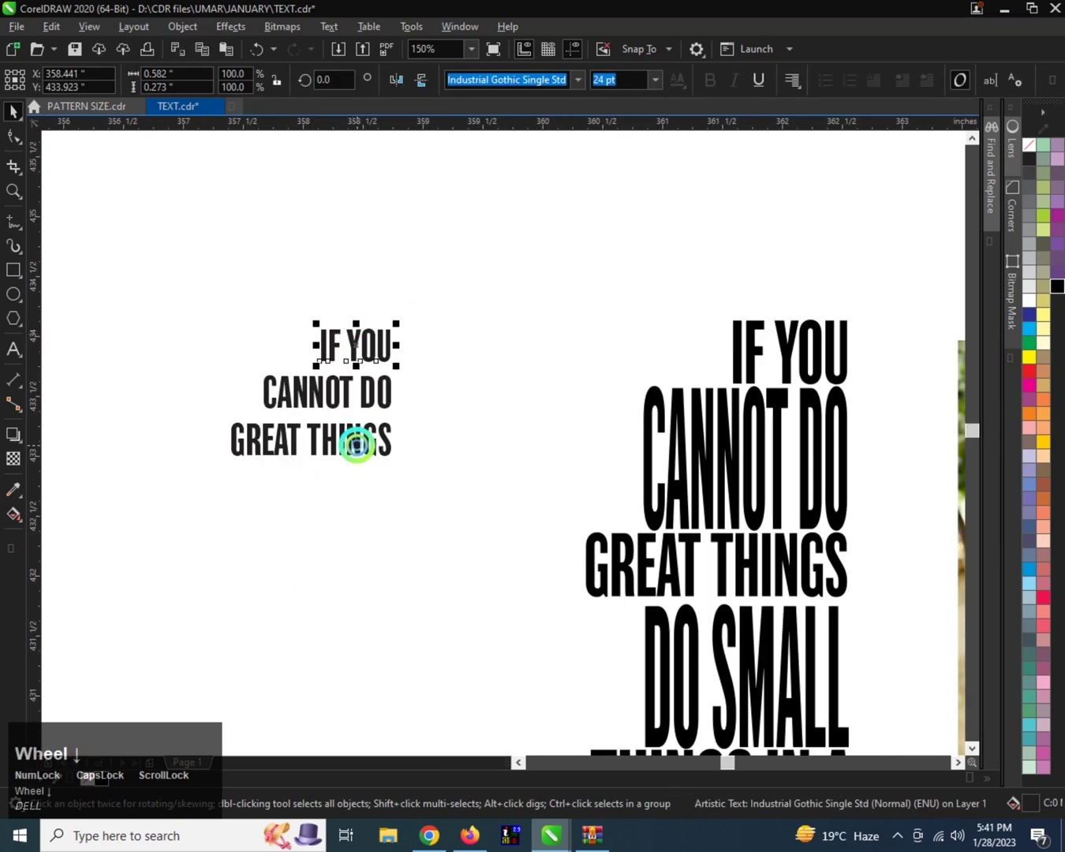
{"action": "left_click", "coordinate": [357, 447]}
{"action": "scroll", "coordinate": [359, 446], "scroll_direction": "up", "scroll_amount": 1}
{"action": "left_click", "coordinate": [364, 390]}
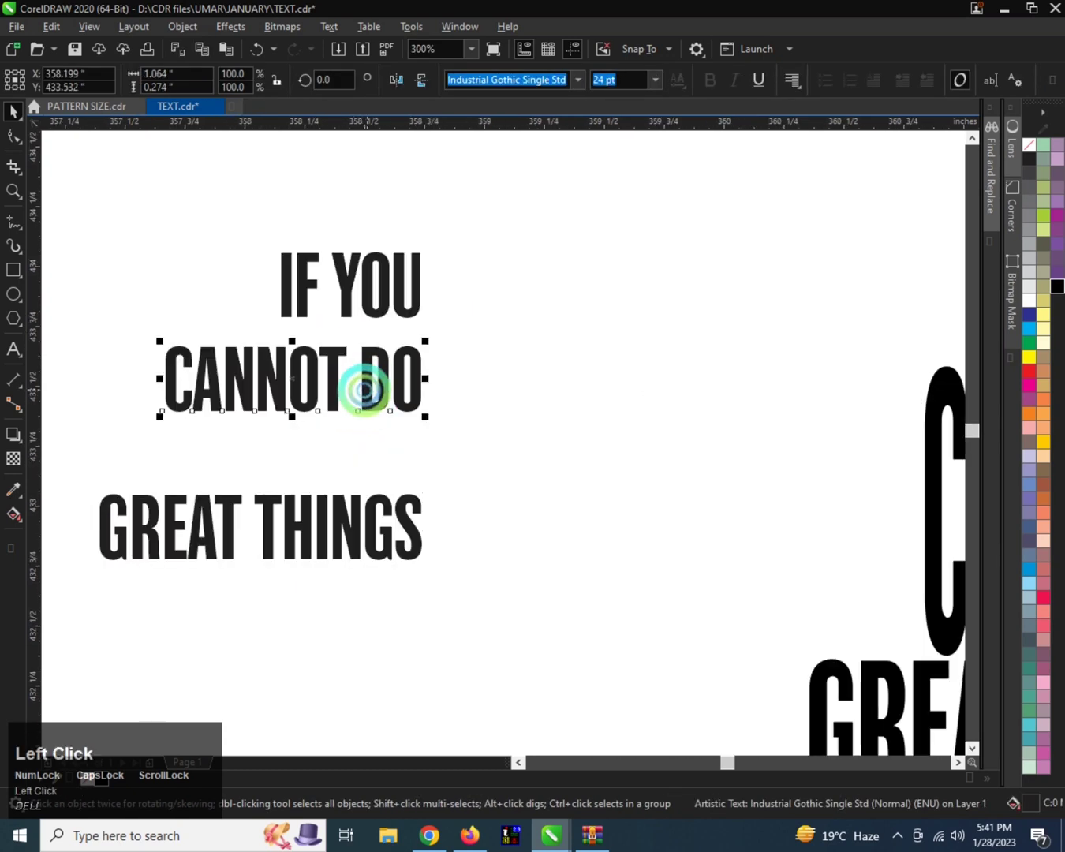
{"action": "left_click_drag", "start_coordinate": [293, 412], "coordinate": [292, 469]}
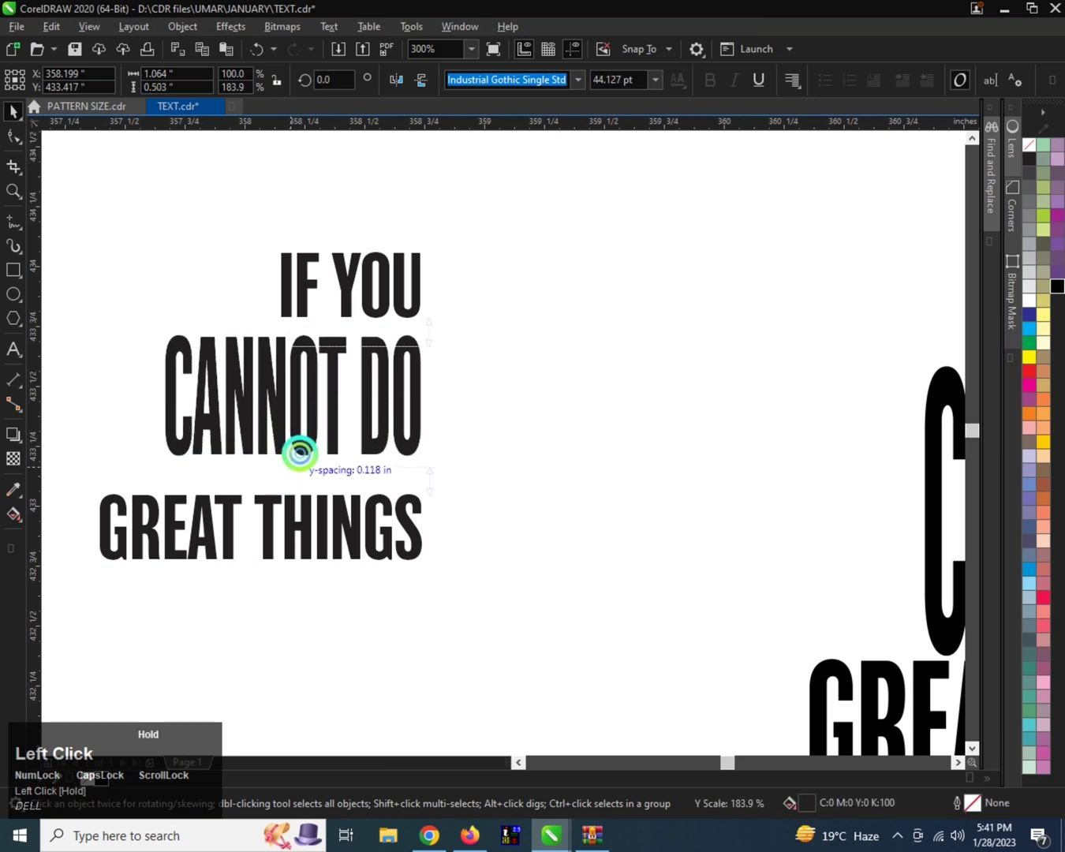
Step: Close up the vertical gaps between the small IF YOU, CANNOT DO and GREAT THINGS lines
{"action": "scroll", "coordinate": [335, 345], "scroll_direction": "up", "scroll_amount": 1}
{"action": "left_click_drag", "start_coordinate": [328, 366], "coordinate": [331, 336]}
{"action": "scroll", "coordinate": [331, 336], "scroll_direction": "down", "scroll_amount": 1}
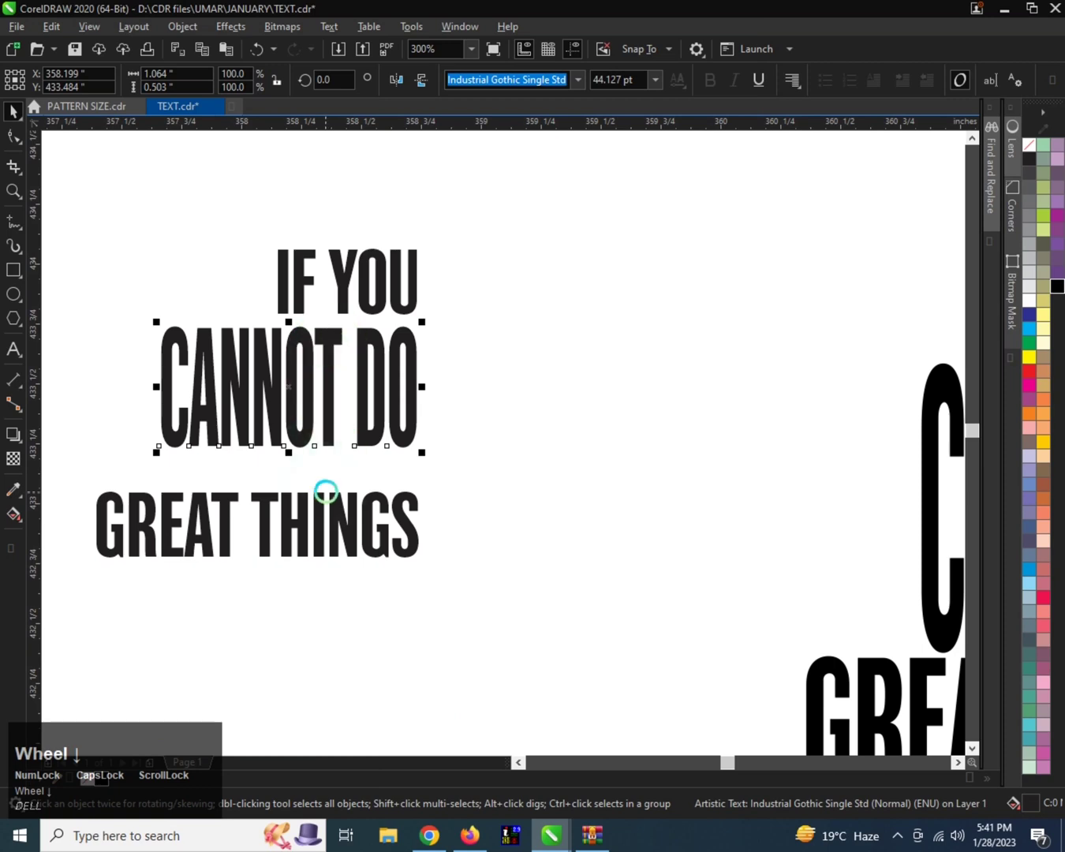
{"action": "left_click_drag", "start_coordinate": [336, 496], "coordinate": [343, 471]}
{"action": "scroll", "coordinate": [344, 470], "scroll_direction": "up", "scroll_amount": 1}
{"action": "left_click", "coordinate": [333, 385]}
{"action": "left_click", "coordinate": [348, 347]}
{"action": "scroll", "coordinate": [344, 345], "scroll_direction": "up", "scroll_amount": 1}
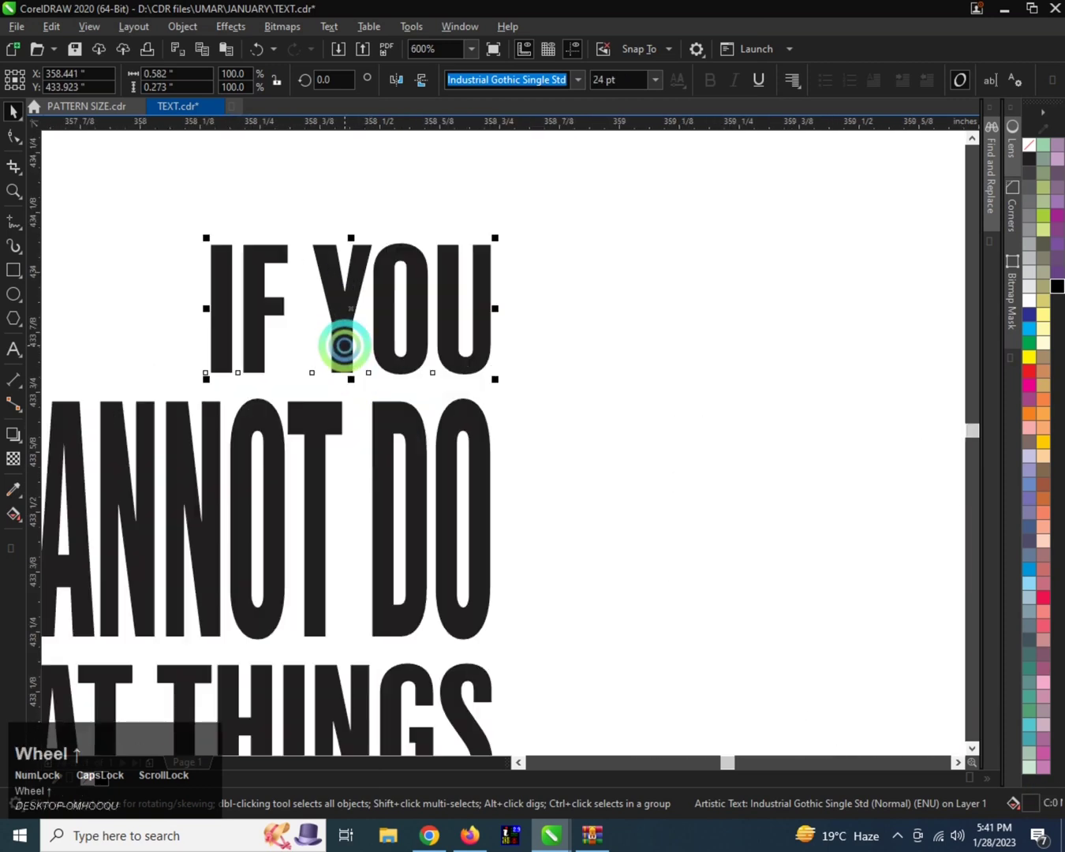
{"action": "left_click", "coordinate": [345, 352], "text": "shift"}
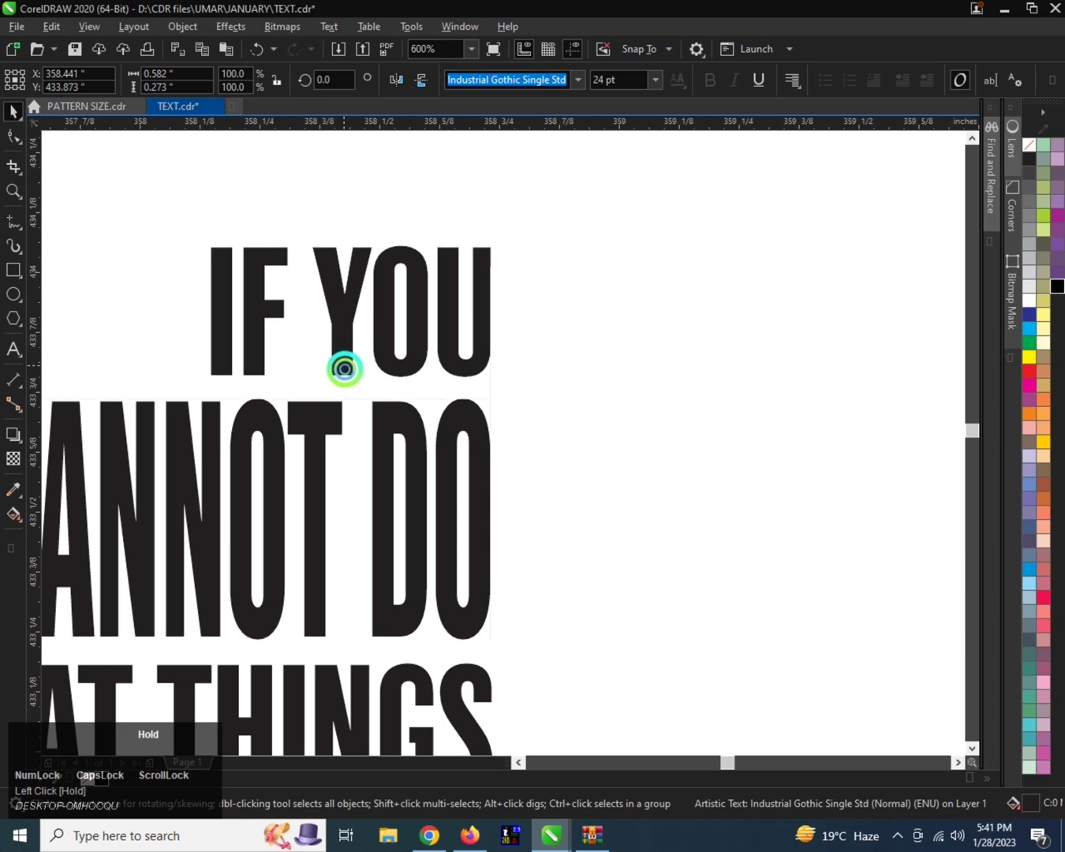
{"action": "left_click", "coordinate": [343, 371], "text": "shift"}
Step: Duplicate the stretched CANNOT DO line directly below the small GREAT THINGS line
{"action": "scroll", "coordinate": [344, 370], "scroll_direction": "down", "scroll_amount": 2}
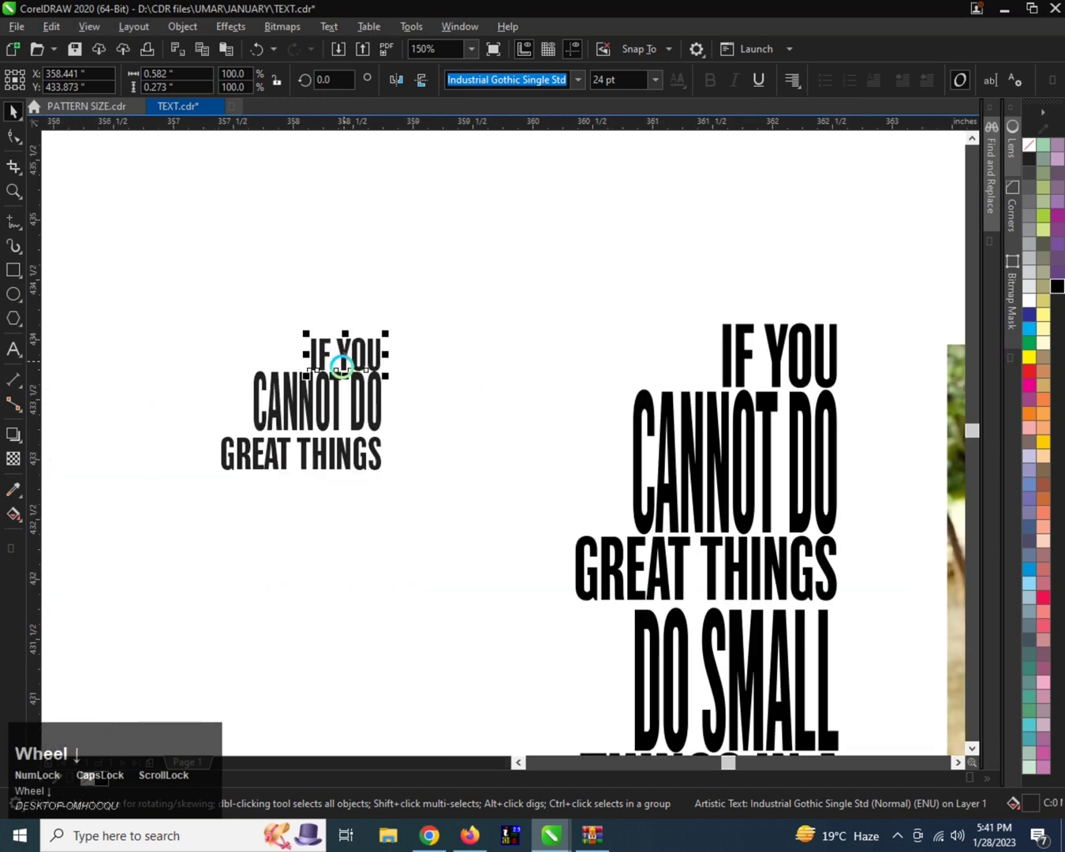
{"action": "left_click", "coordinate": [339, 392]}
{"action": "left_click_drag", "start_coordinate": [340, 387], "coordinate": [338, 495]}
{"action": "right_click", "coordinate": [338, 493]}
{"action": "scroll", "coordinate": [339, 487], "scroll_direction": "up", "scroll_amount": 1}
{"action": "left_click", "coordinate": [339, 487]}
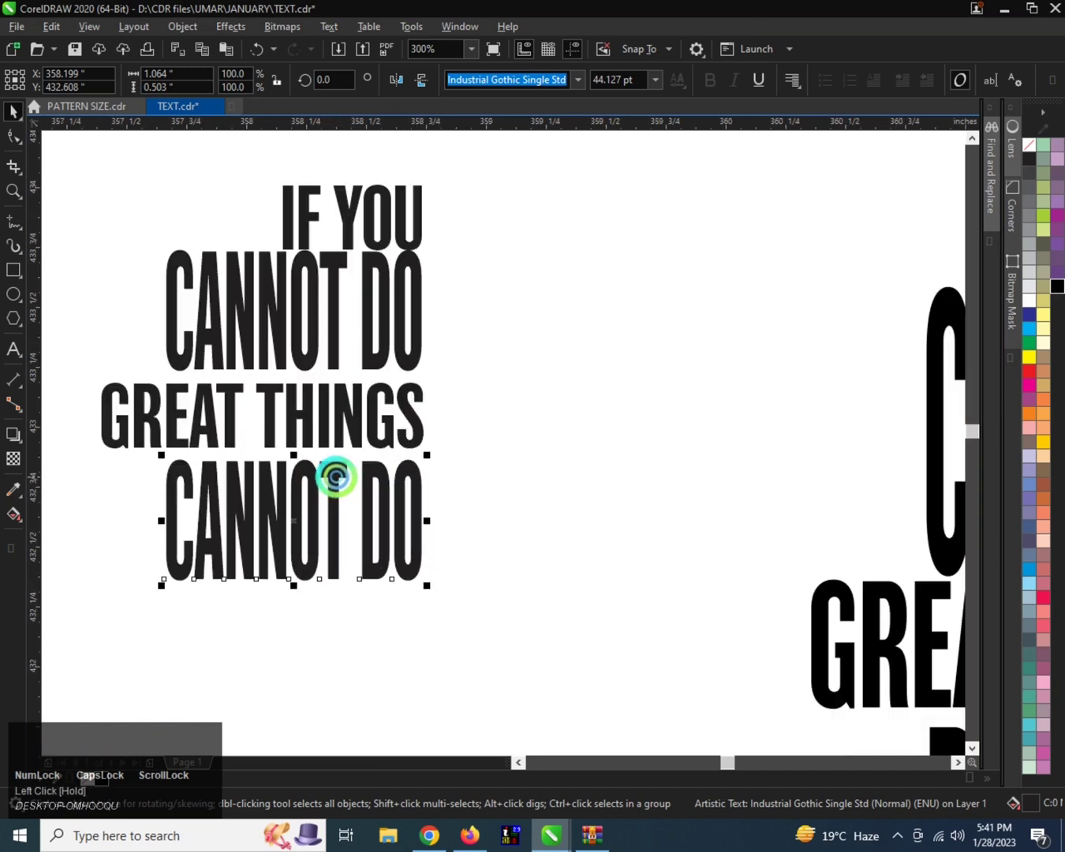
Step: Replace the duplicated line's wording with DO SMALL
{"action": "scroll", "coordinate": [335, 477], "scroll_direction": "down", "scroll_amount": 1}
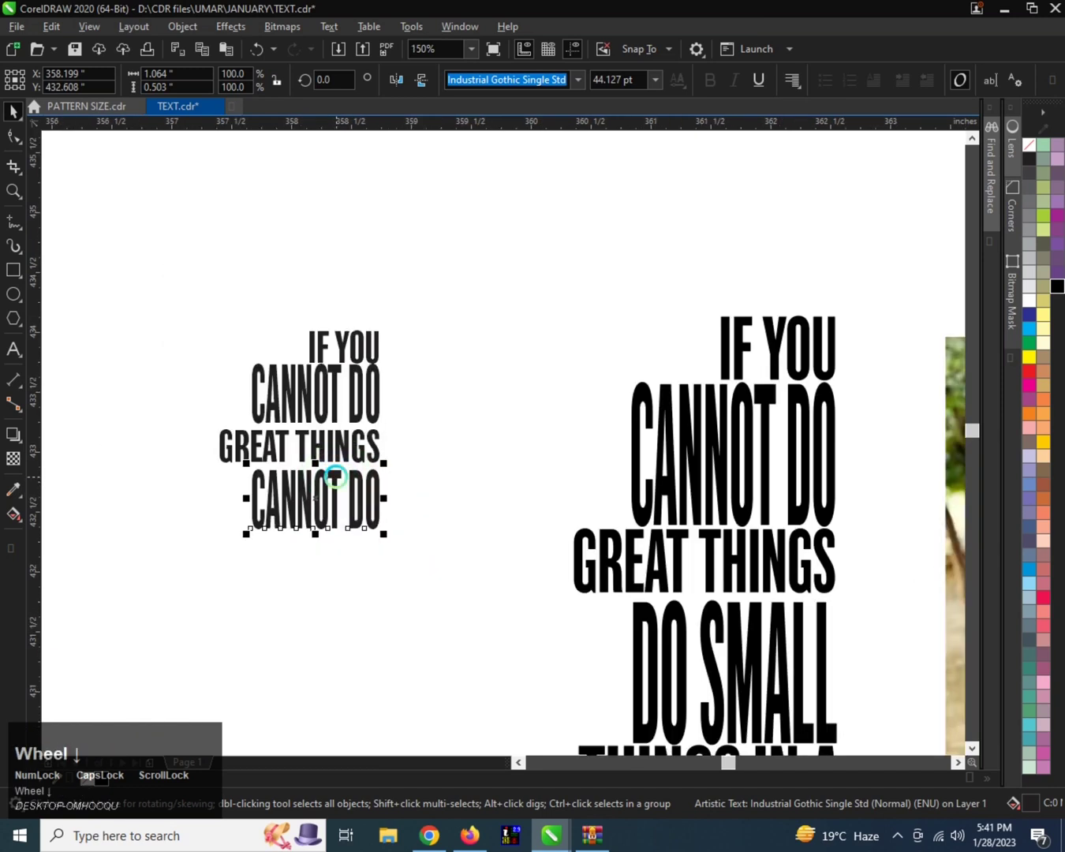
{"action": "double_click", "coordinate": [335, 477]}
{"action": "key", "text": "ctrl+a"}
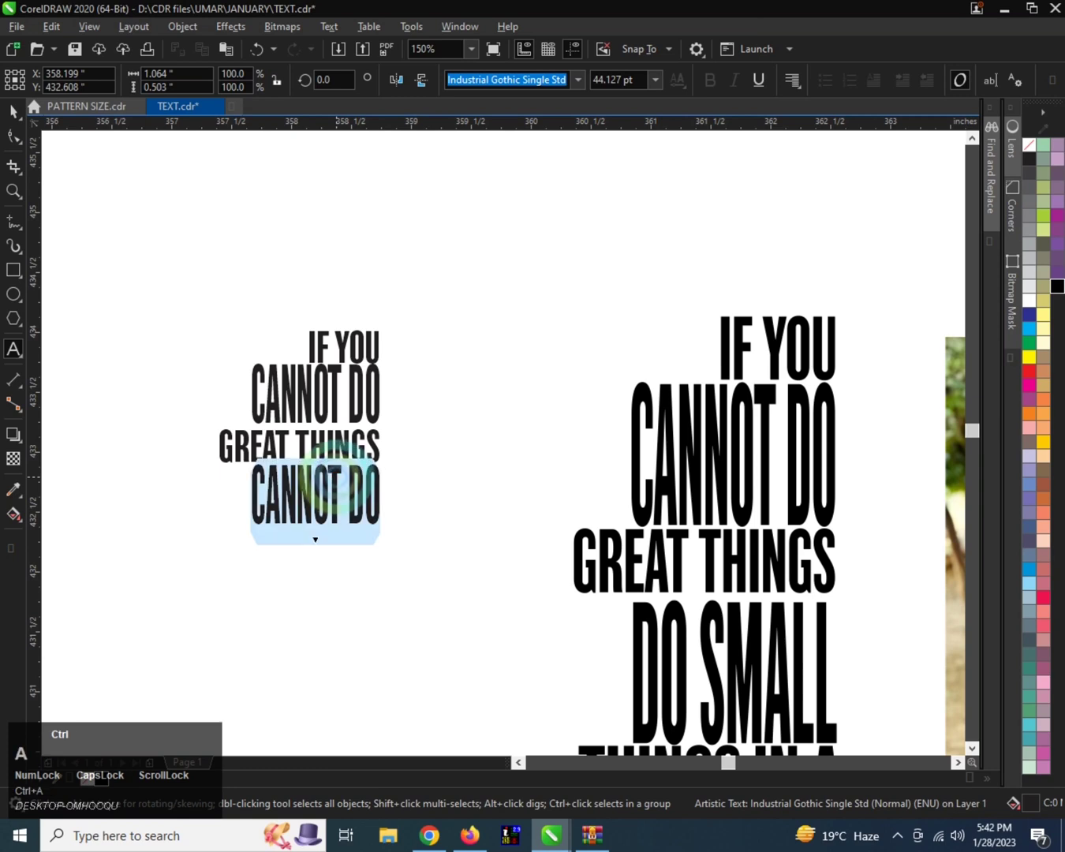
{"action": "type", "text": "DO"}
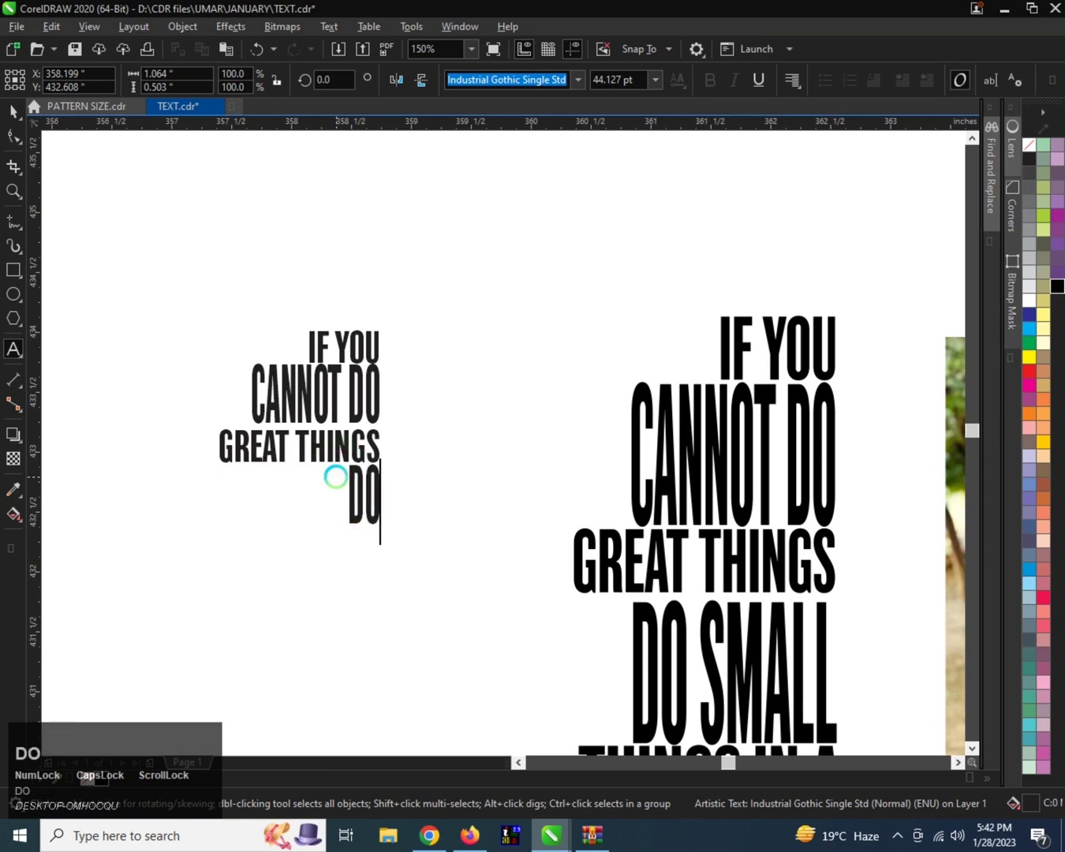
{"action": "type", "text": " SH"}
{"action": "key", "text": "BackSpace"}
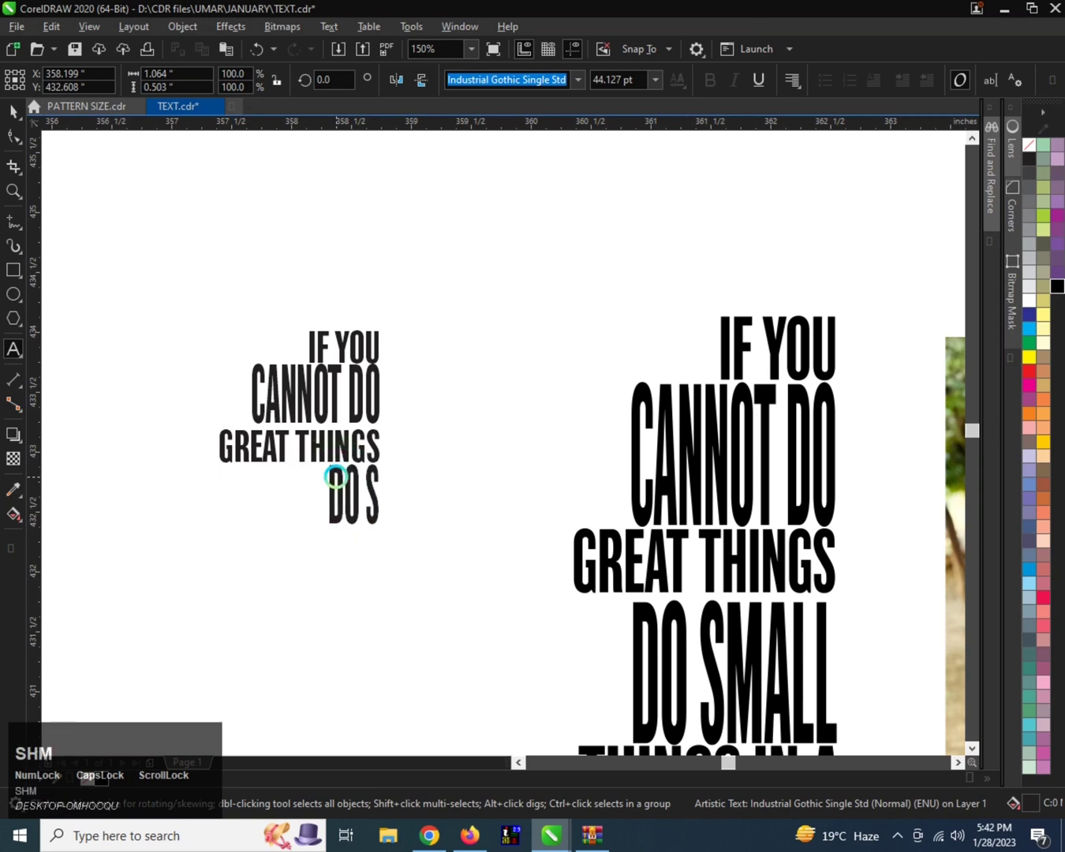
{"action": "type", "text": "MALL"}
{"action": "key", "text": "ctrl+space"}
Step: Select all four small practice lines and delete them
{"action": "scroll", "coordinate": [336, 476], "scroll_direction": "down", "scroll_amount": 1}
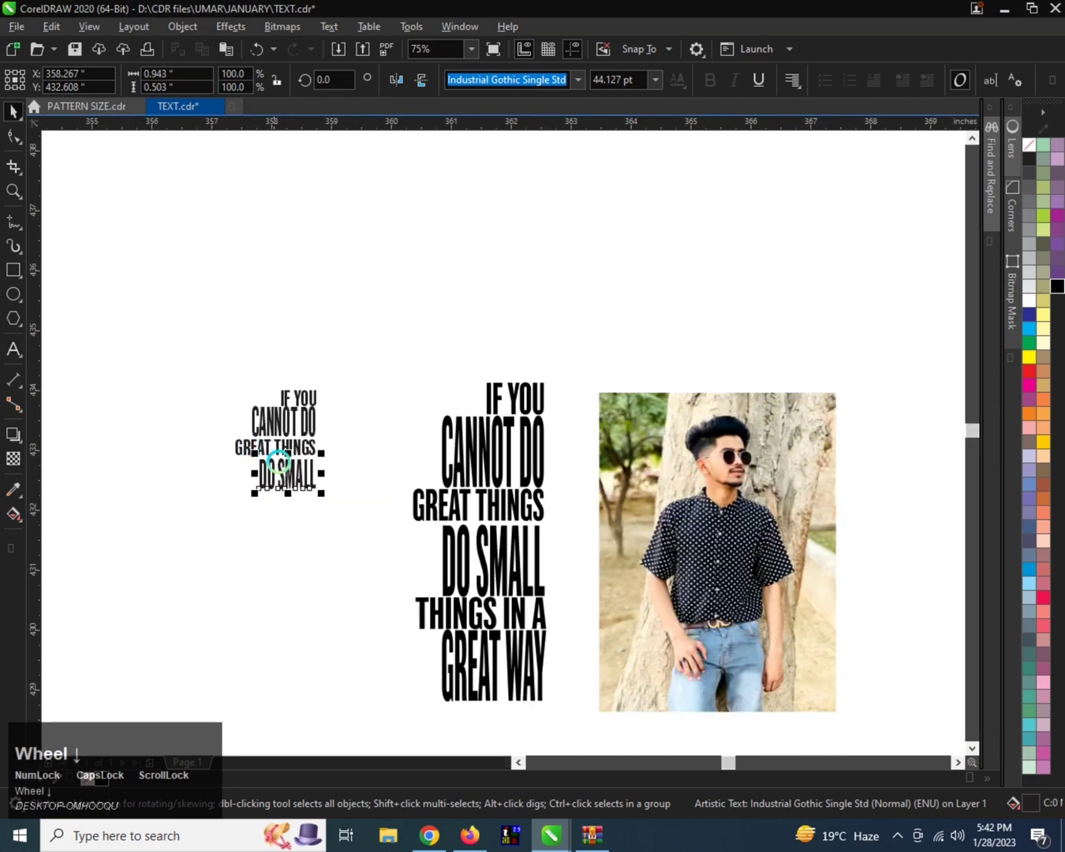
{"action": "scroll", "coordinate": [200, 349], "scroll_direction": "up", "scroll_amount": 1}
{"action": "left_click_drag", "start_coordinate": [147, 300], "coordinate": [373, 450]}
{"action": "scroll", "coordinate": [297, 387], "scroll_direction": "down", "scroll_amount": 1}
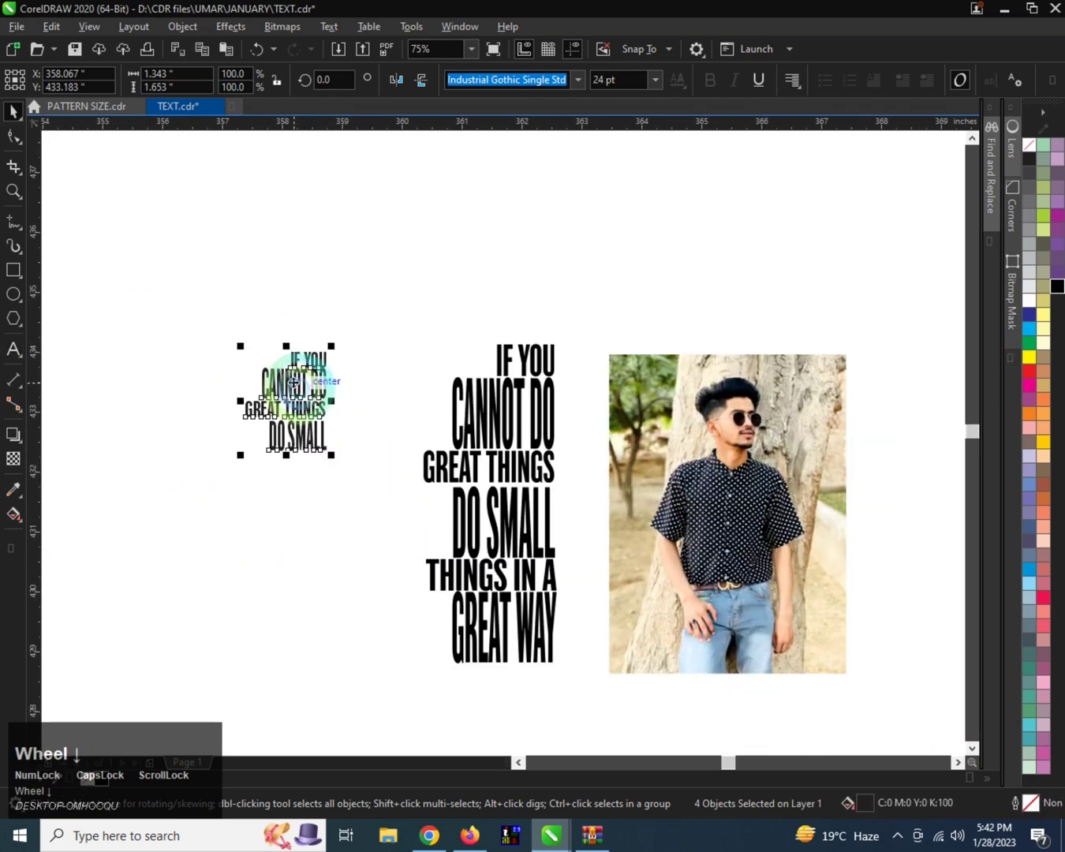
{"action": "left_click_drag", "start_coordinate": [298, 388], "coordinate": [292, 420]}
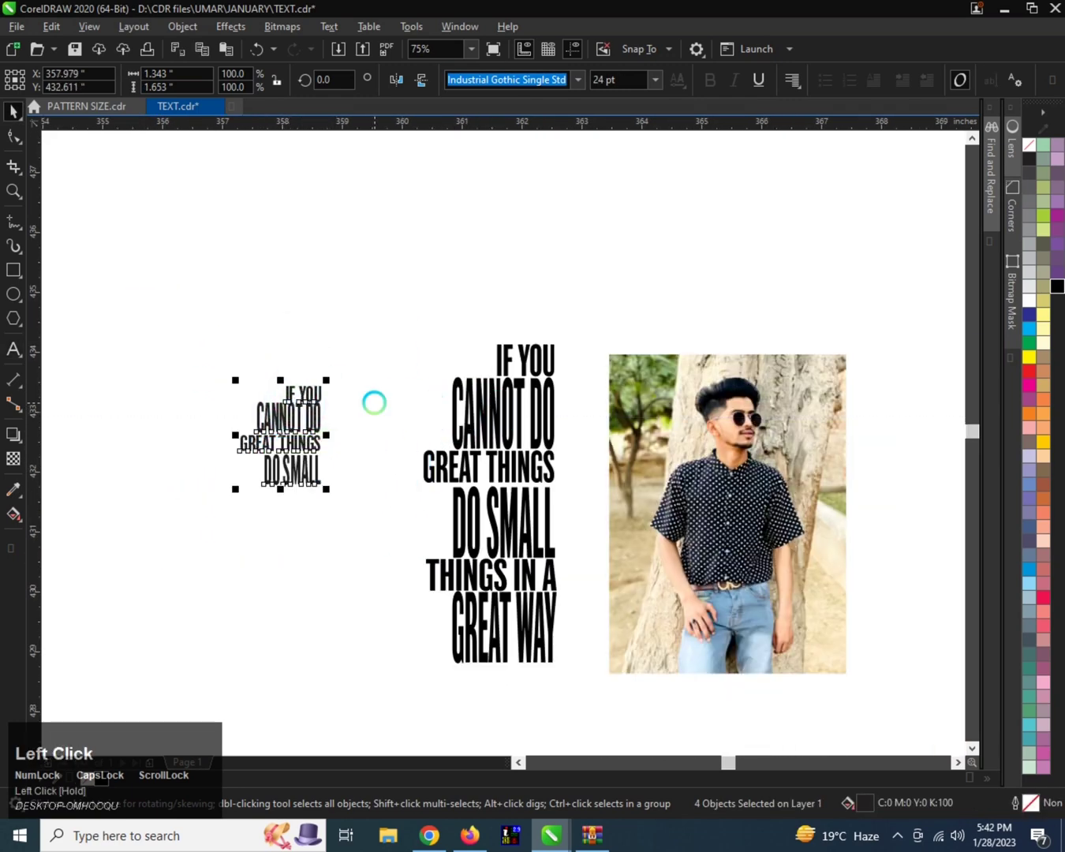
{"action": "scroll", "coordinate": [332, 404], "scroll_direction": "up", "scroll_amount": 2}
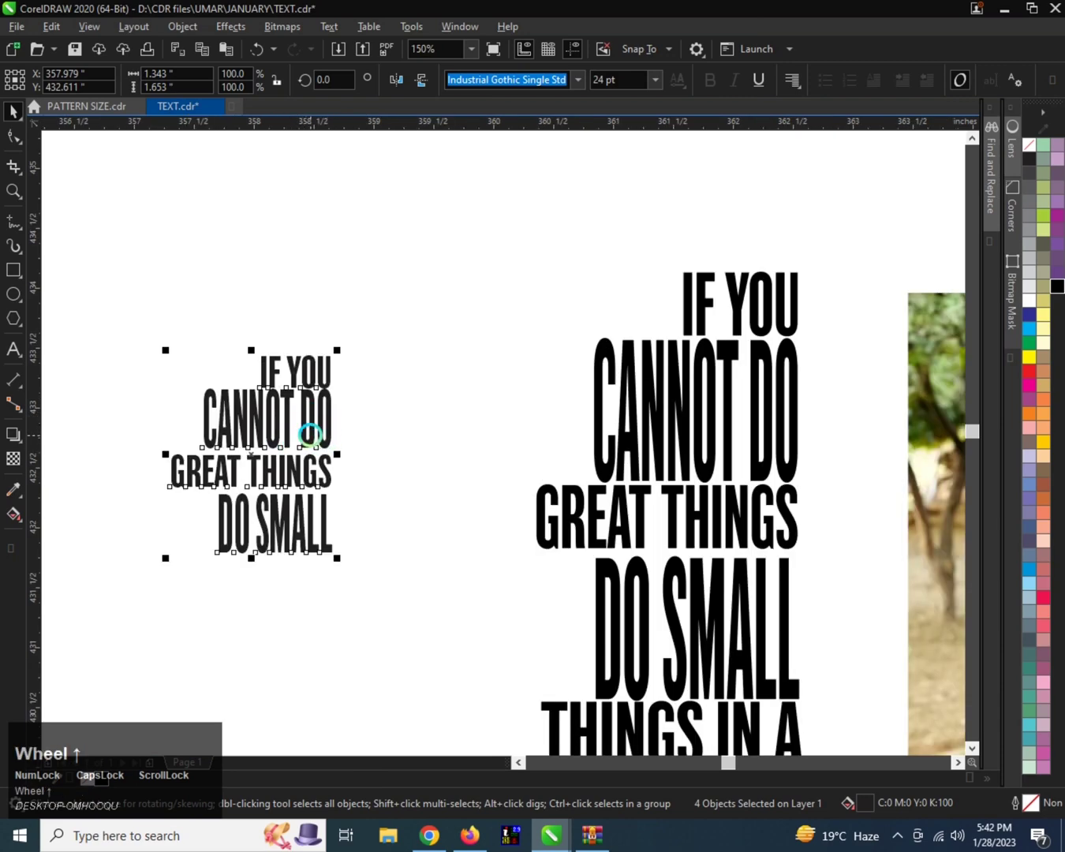
{"action": "key", "text": "Delete"}
Step: Move the finished six-line quote group over the left part of the man's photo
{"action": "scroll", "coordinate": [227, 406], "scroll_direction": "down", "scroll_amount": 2}
{"action": "left_click", "coordinate": [496, 403]}
{"action": "scroll", "coordinate": [304, 405], "scroll_direction": "down", "scroll_amount": 3}
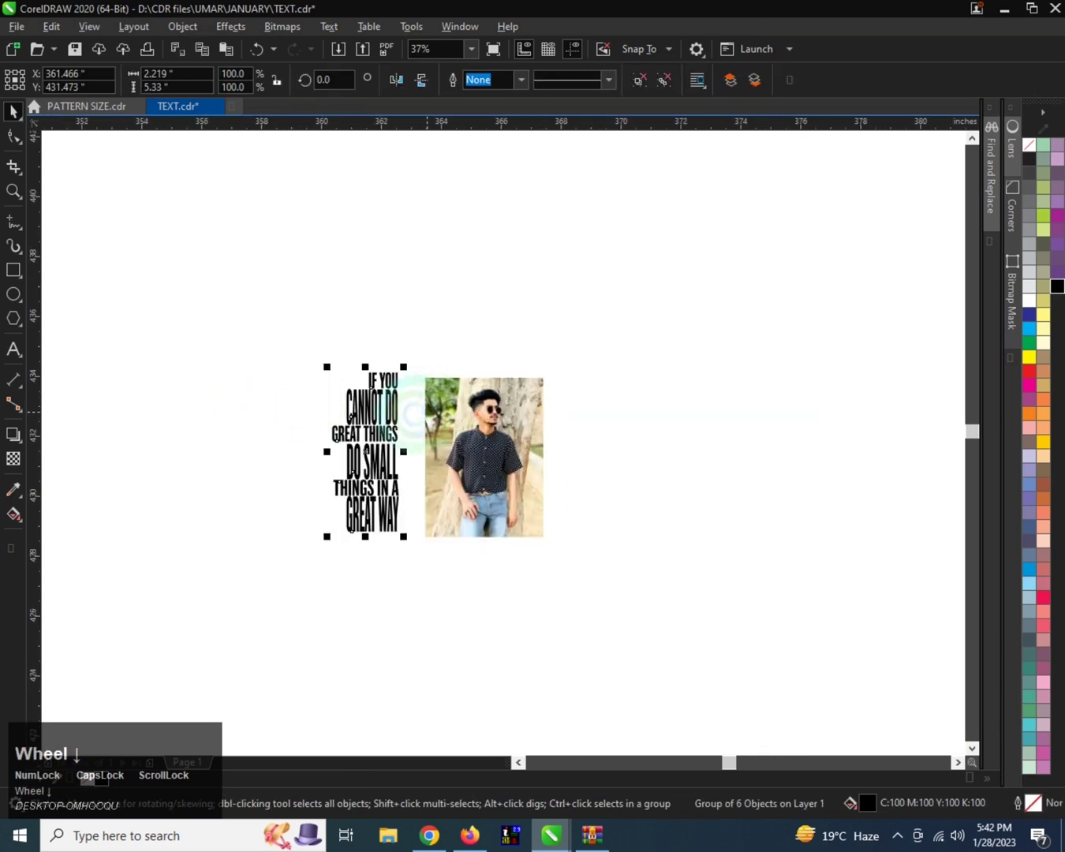
{"action": "scroll", "coordinate": [328, 399], "scroll_direction": "up", "scroll_amount": 3}
{"action": "left_click_drag", "start_coordinate": [277, 393], "coordinate": [467, 403]}
Step: Examine how the quote lettering overlaps the man in the photo, in both normal and wireframe view
{"action": "scroll", "coordinate": [287, 389], "scroll_direction": "down", "scroll_amount": 2}
{"action": "scroll", "coordinate": [284, 401], "scroll_direction": "up", "scroll_amount": 2}
{"action": "scroll", "coordinate": [458, 340], "scroll_direction": "up", "scroll_amount": 2}
{"action": "scroll", "coordinate": [373, 332], "scroll_direction": "down", "scroll_amount": 2}
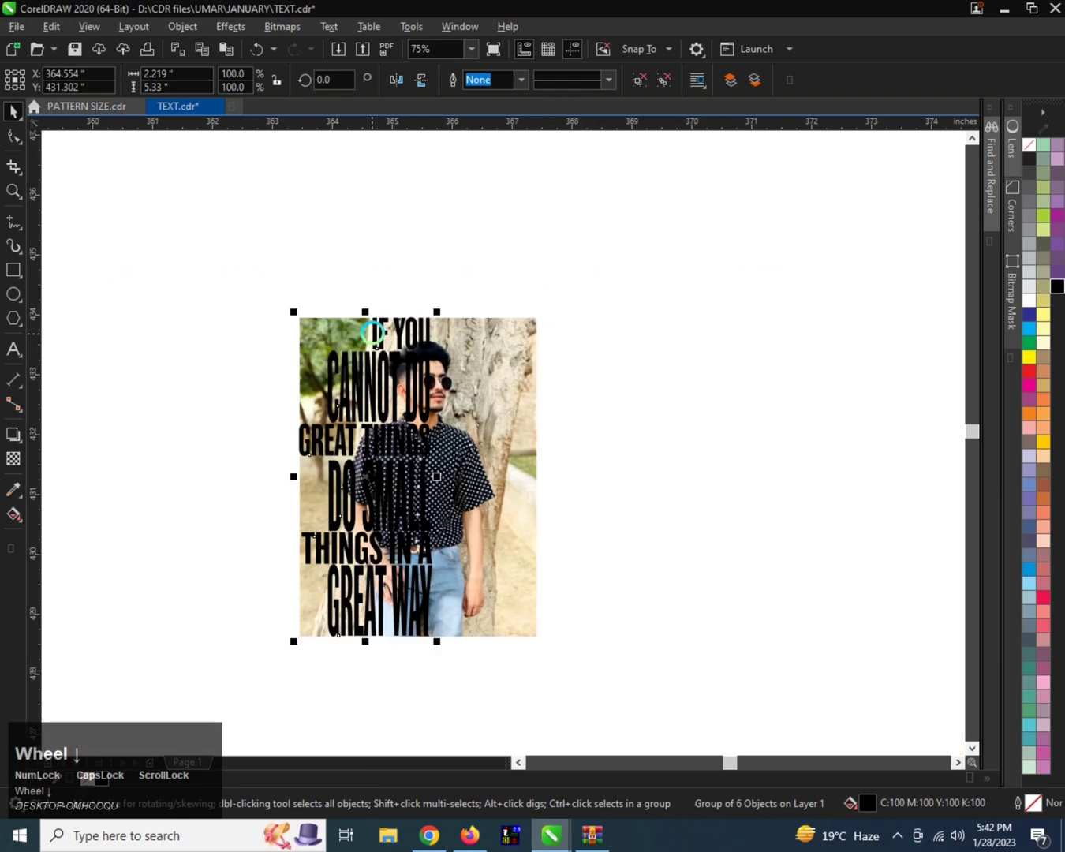
{"action": "scroll", "coordinate": [300, 426], "scroll_direction": "up", "scroll_amount": 3}
{"action": "scroll", "coordinate": [305, 427], "scroll_direction": "down", "scroll_amount": 1}
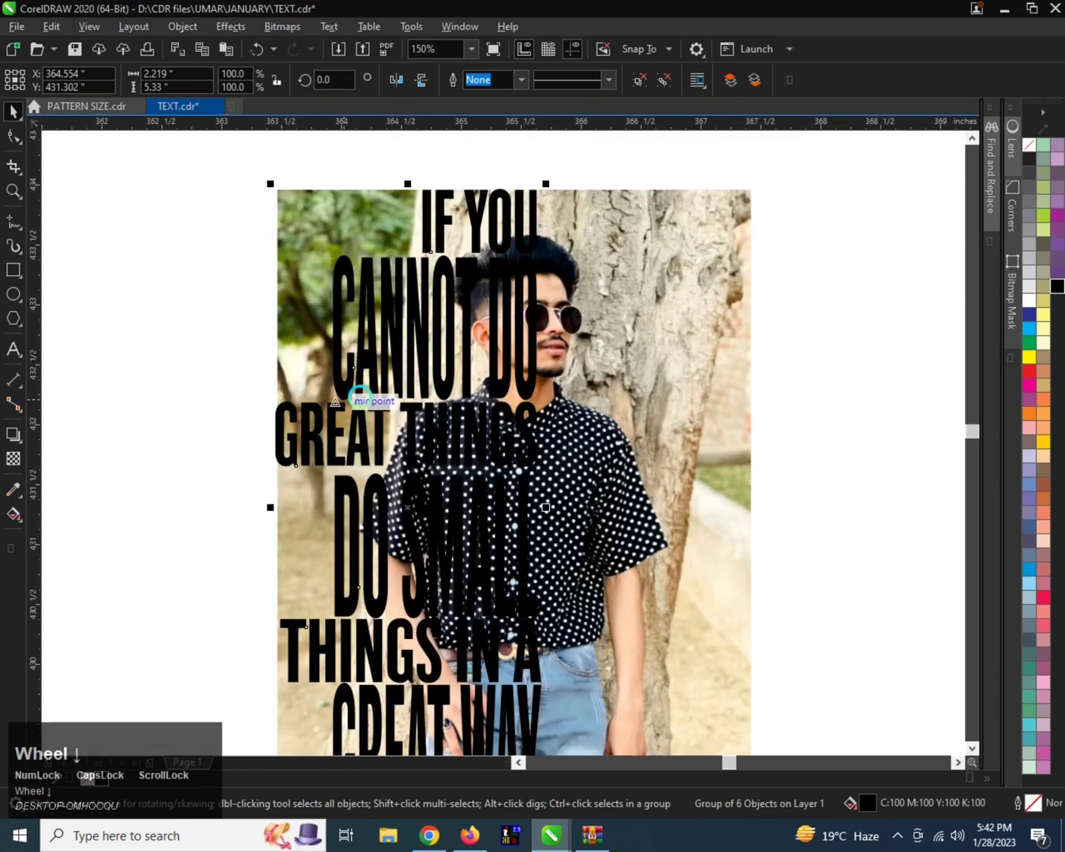
{"action": "scroll", "coordinate": [359, 396], "scroll_direction": "down", "scroll_amount": 2}
{"action": "scroll", "coordinate": [405, 438], "scroll_direction": "up", "scroll_amount": 2}
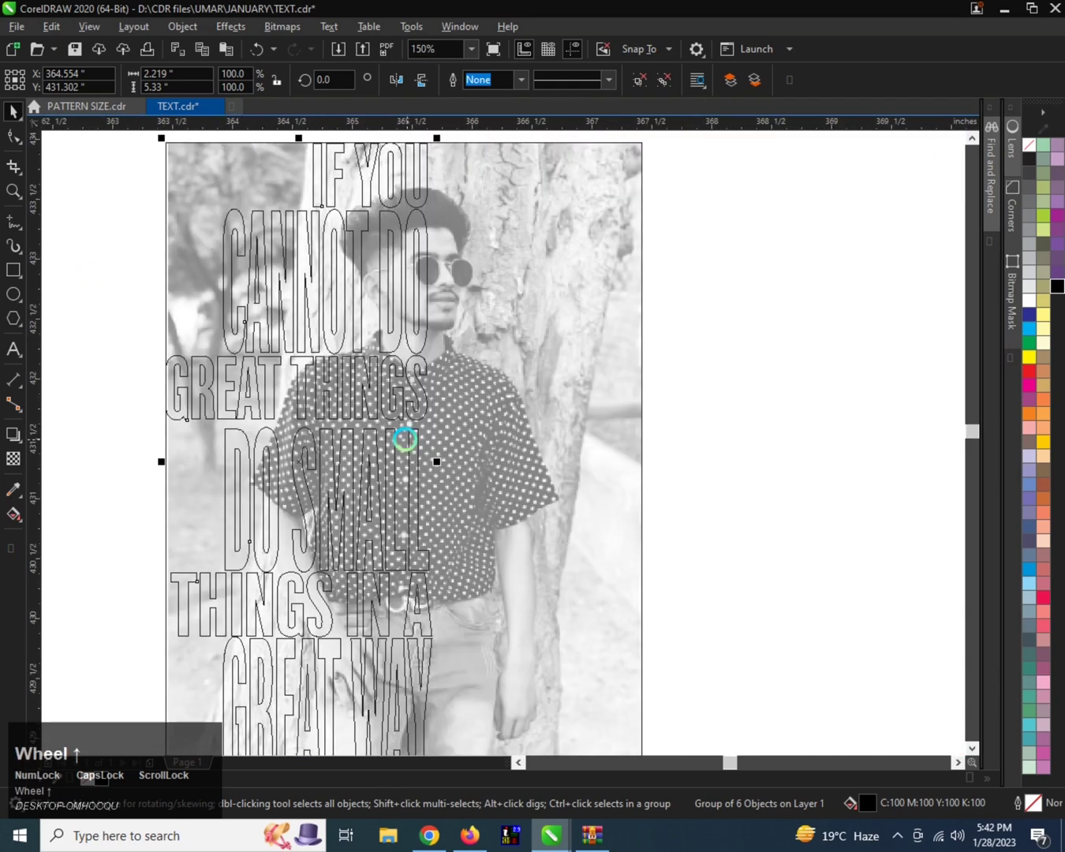
{"action": "scroll", "coordinate": [404, 436], "scroll_direction": "down", "scroll_amount": 2}
{"action": "left_click", "coordinate": [513, 335]}
{"action": "scroll", "coordinate": [512, 336], "scroll_direction": "up", "scroll_amount": 1}
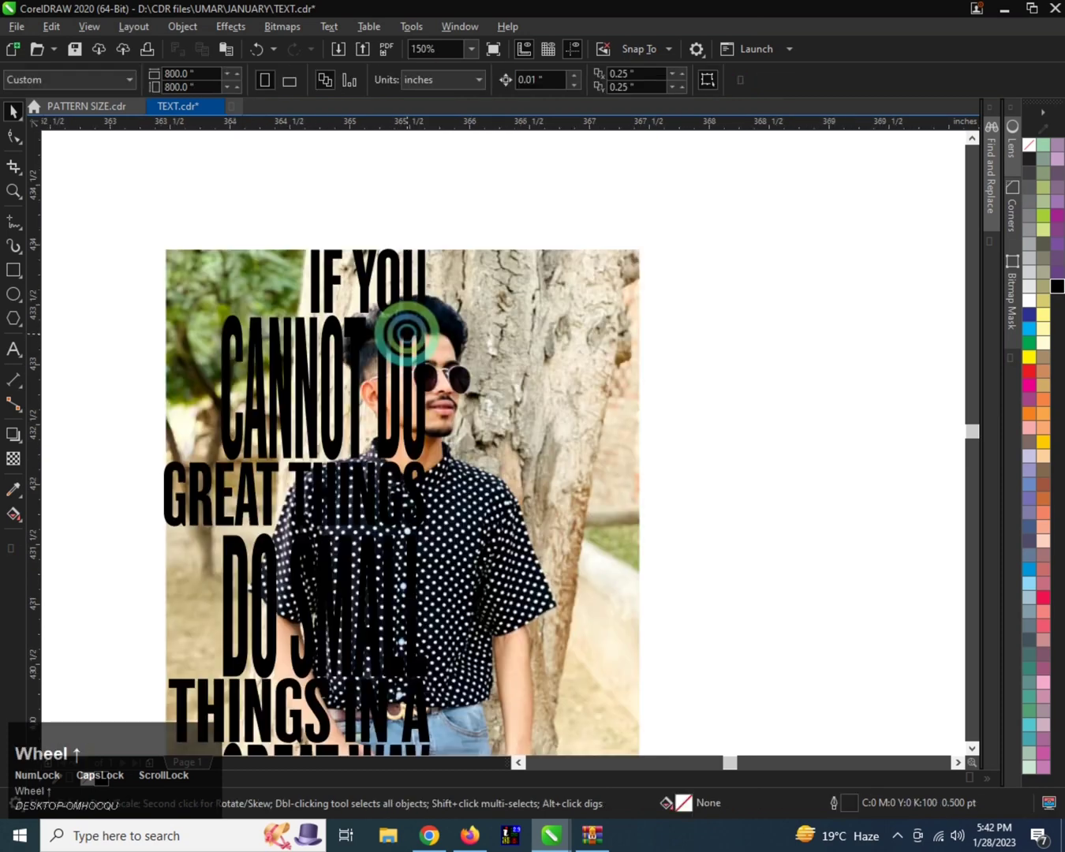
{"action": "left_click", "coordinate": [409, 324]}
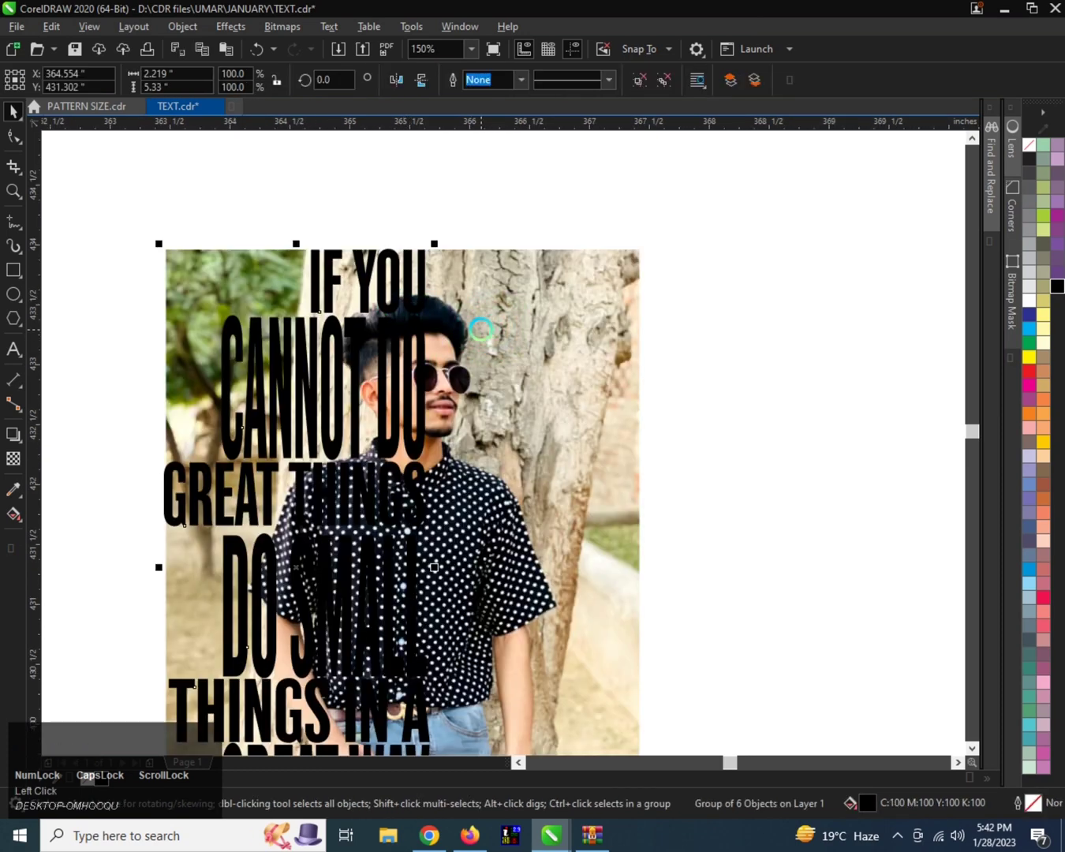
{"action": "scroll", "coordinate": [419, 320], "scroll_direction": "down", "scroll_amount": 1}
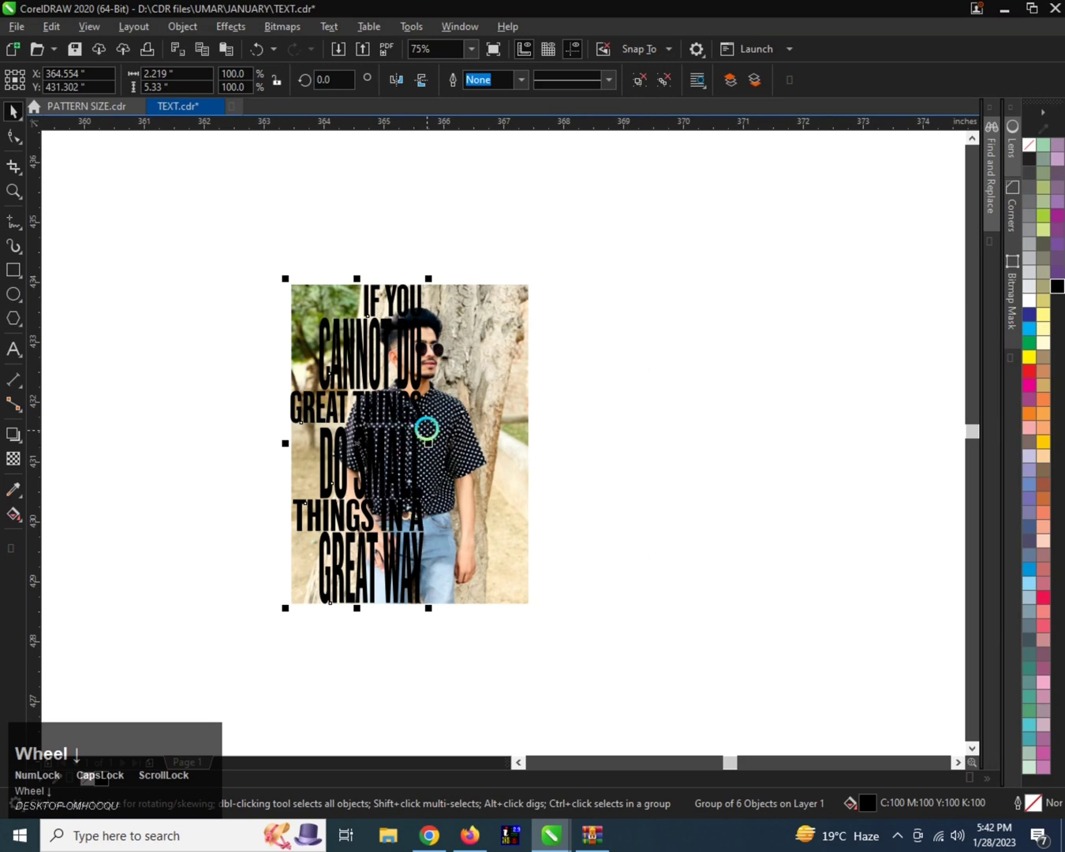
{"action": "scroll", "coordinate": [426, 429], "scroll_direction": "up", "scroll_amount": 1}
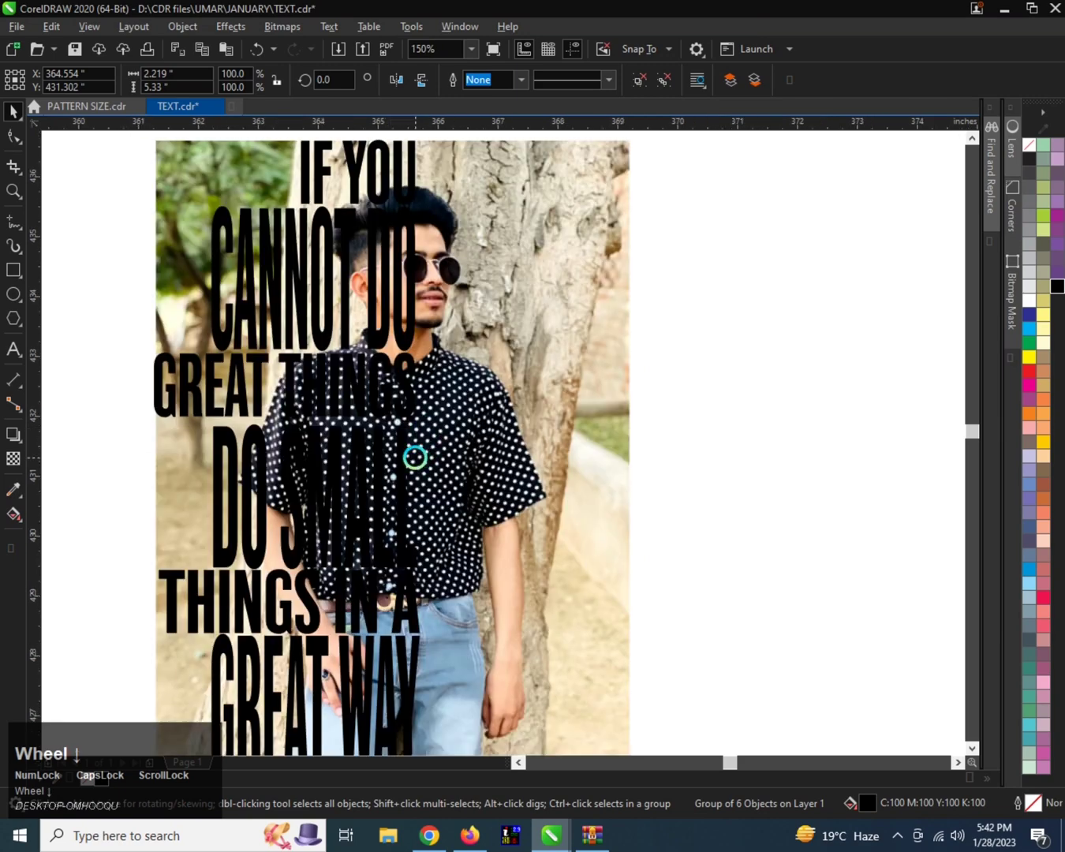
Step: Intersect the six-line quote group with the man's photo
{"action": "scroll", "coordinate": [415, 369], "scroll_direction": "down", "scroll_amount": 1}
{"action": "scroll", "coordinate": [428, 351], "scroll_direction": "up", "scroll_amount": 1}
{"action": "left_click", "coordinate": [458, 331], "text": "shift"}
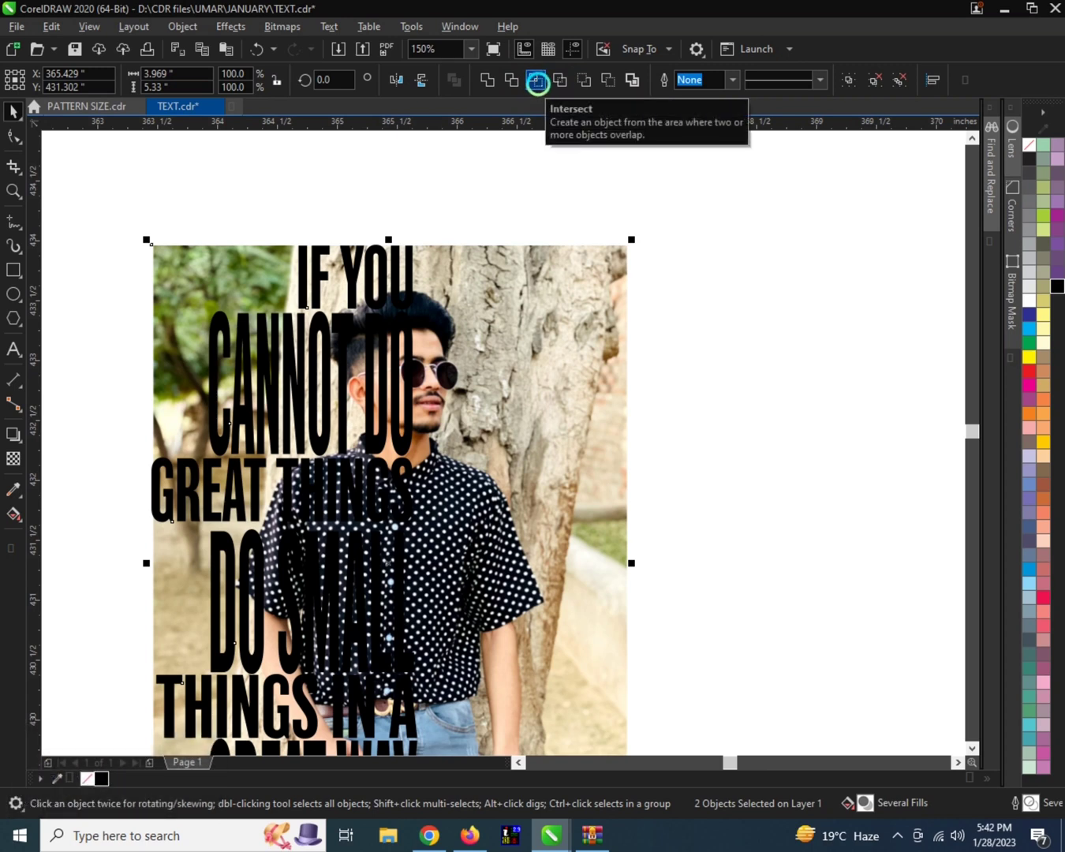
{"action": "left_click", "coordinate": [536, 81]}
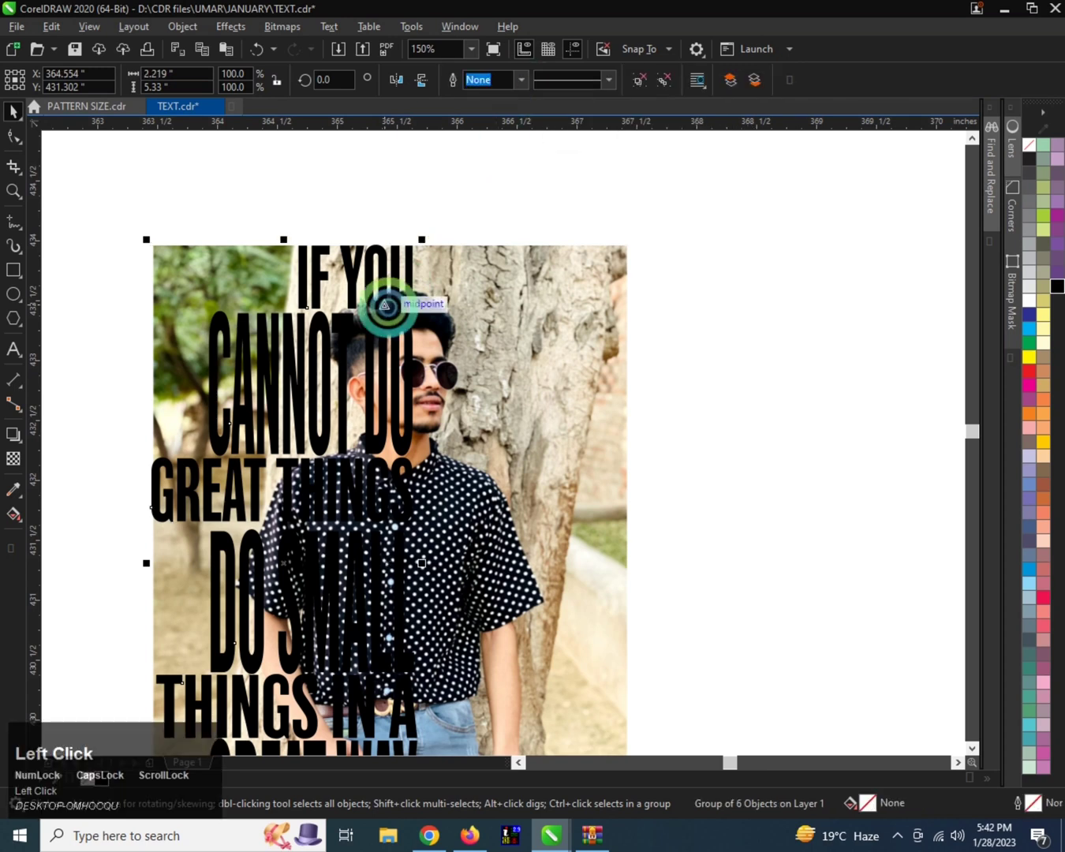
Step: Move the original black quote lettering off the photo to the empty area on its left
{"action": "scroll", "coordinate": [386, 304], "scroll_direction": "down", "scroll_amount": 1}
{"action": "left_click", "coordinate": [432, 239]}
{"action": "left_click", "coordinate": [387, 321]}
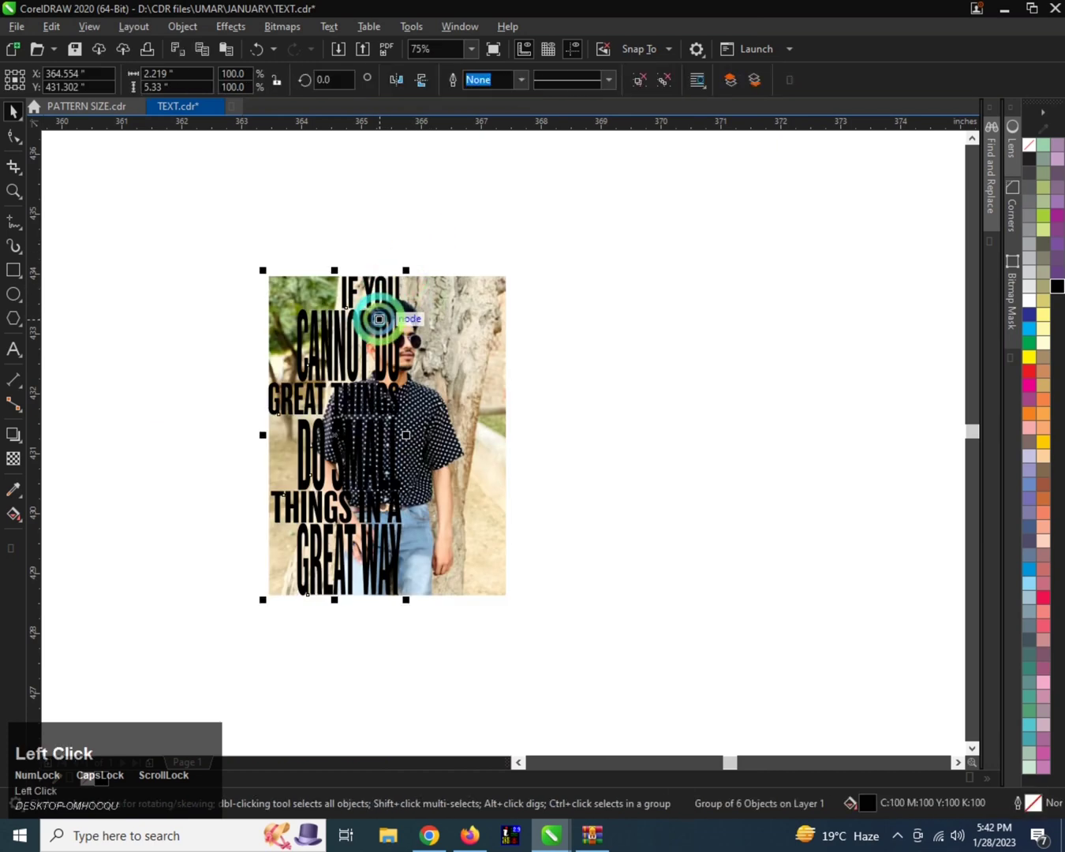
{"action": "left_click_drag", "start_coordinate": [388, 321], "coordinate": [195, 319]}
Step: Try pulling the photo-filled lettering out of the photo to examine it, and undo that move
{"action": "left_click", "coordinate": [337, 317]}
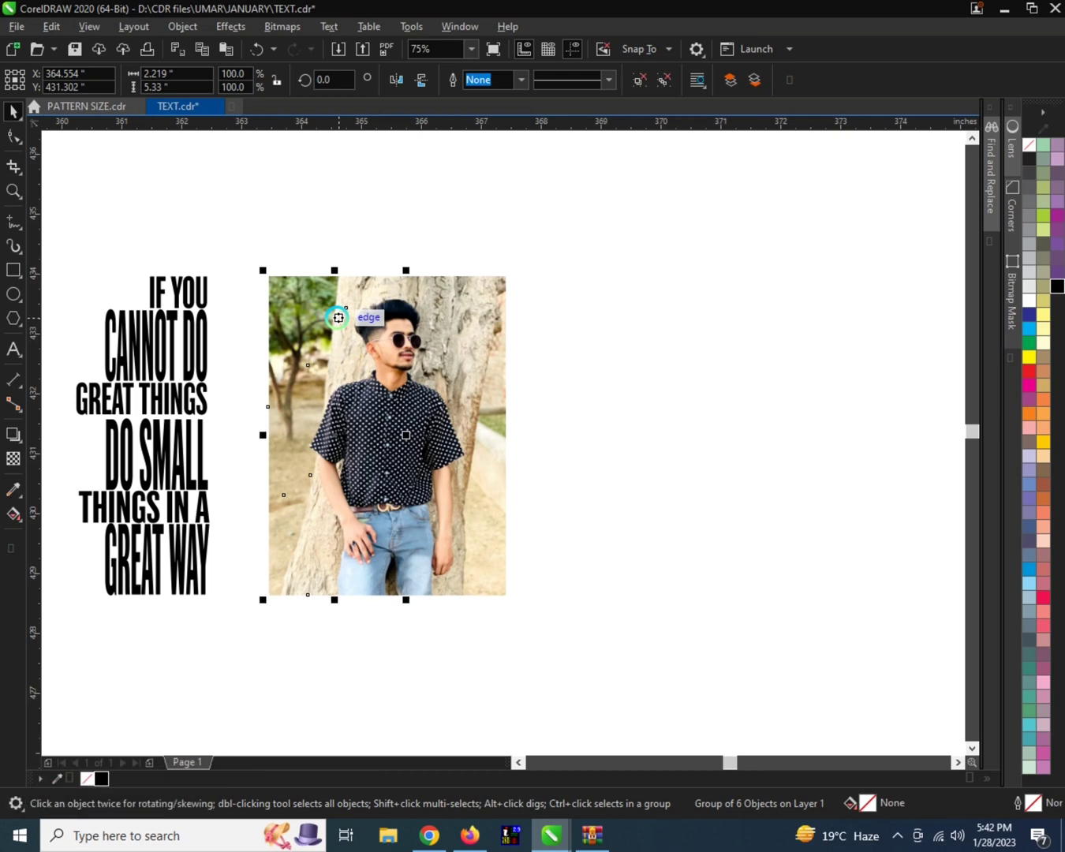
{"action": "left_click_drag", "start_coordinate": [337, 317], "coordinate": [498, 292]}
{"action": "scroll", "coordinate": [340, 320], "scroll_direction": "up", "scroll_amount": 2}
{"action": "scroll", "coordinate": [290, 247], "scroll_direction": "down", "scroll_amount": 2}
{"action": "key", "text": "ctrl+z"}
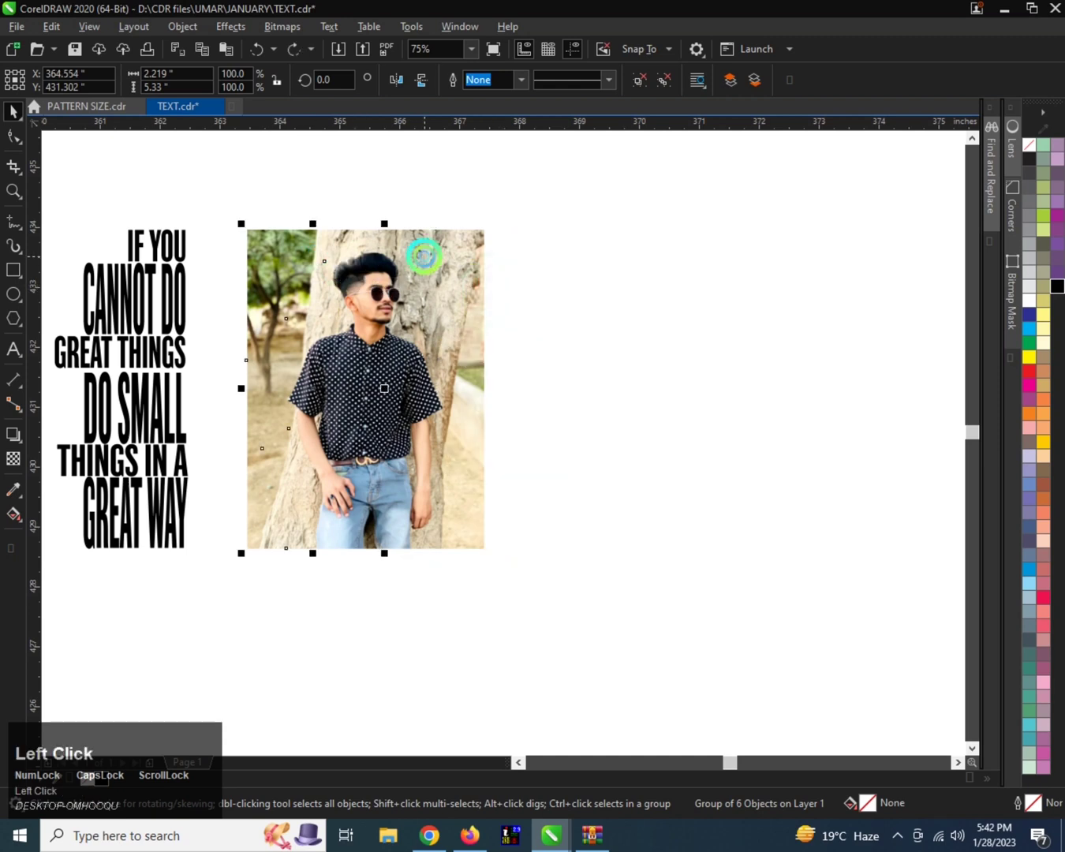
Step: Crop the photo's left side with the Shape tool up to the lettering's right edge, leaving it about 1.75 in wide
{"action": "left_click", "coordinate": [423, 254]}
{"action": "left_click", "coordinate": [21, 141]}
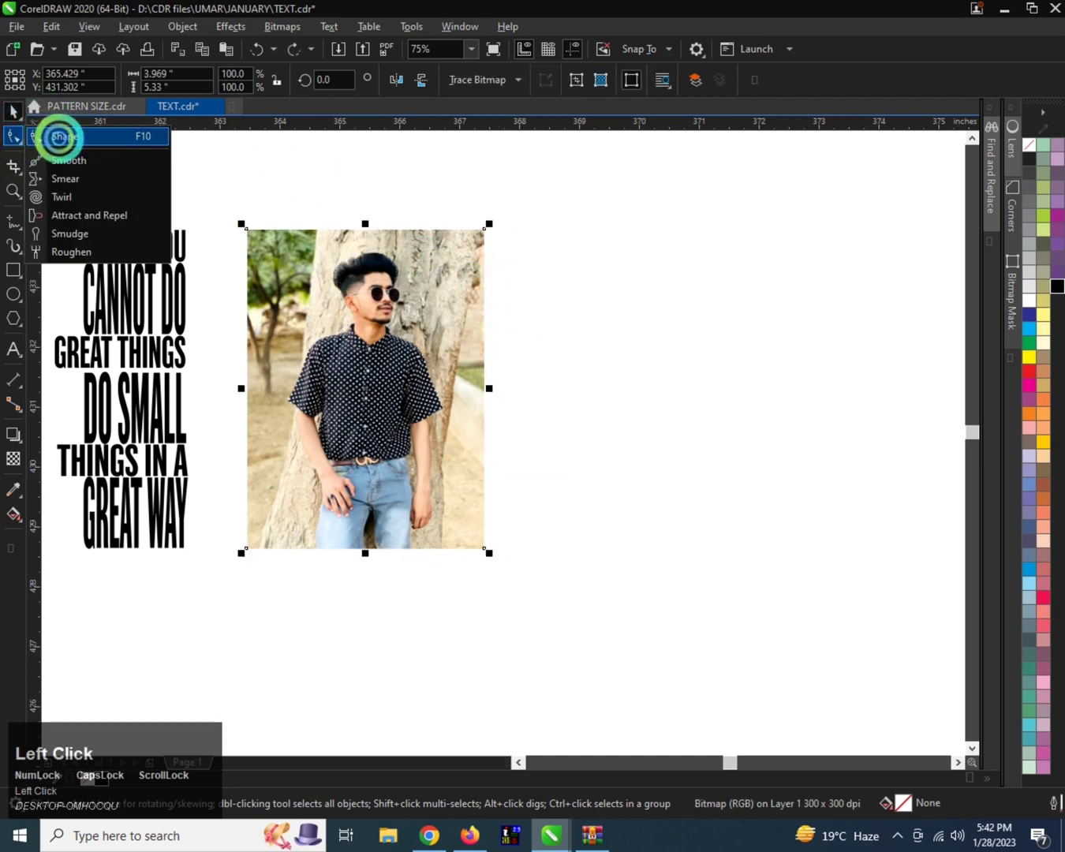
{"action": "left_click", "coordinate": [56, 138]}
{"action": "left_click_drag", "start_coordinate": [214, 191], "coordinate": [297, 549]}
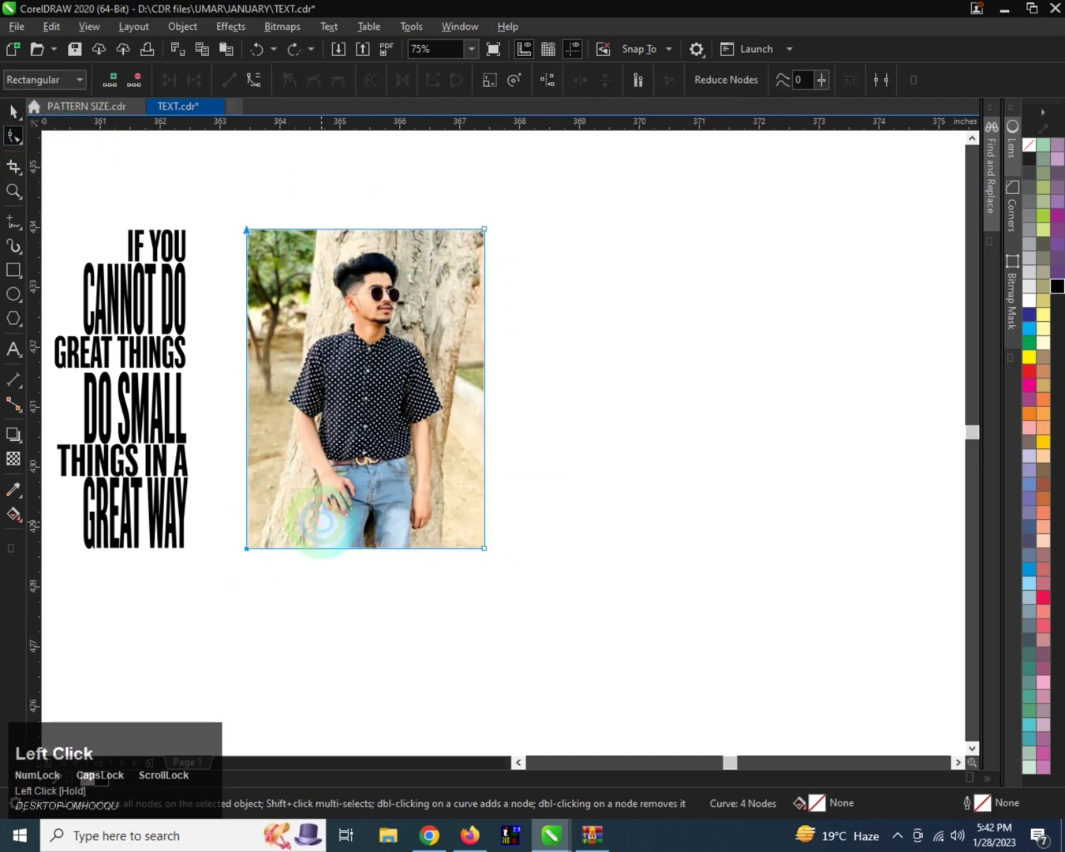
{"action": "key", "text": "v"}
{"action": "scroll", "coordinate": [241, 552], "scroll_direction": "up", "scroll_amount": 2}
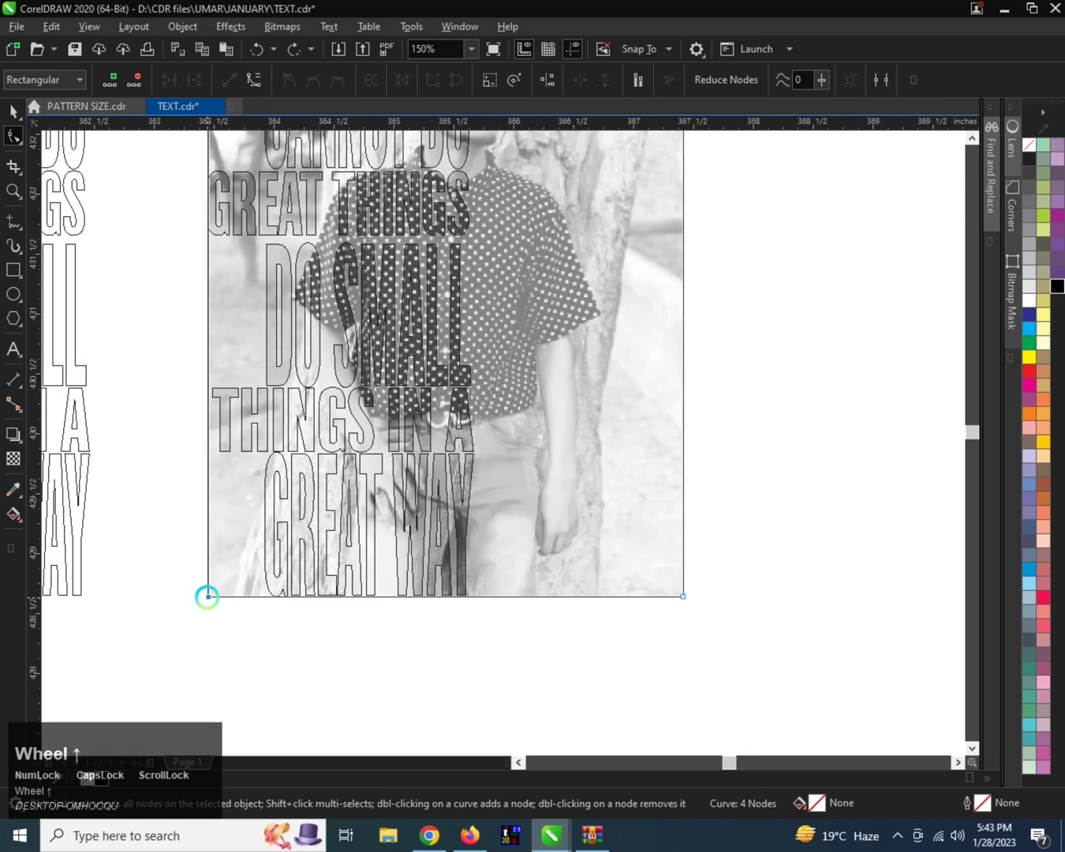
{"action": "left_click_drag", "start_coordinate": [207, 595], "coordinate": [473, 594]}
{"action": "scroll", "coordinate": [464, 571], "scroll_direction": "down", "scroll_amount": 3}
{"action": "key", "text": "space"}
{"action": "scroll", "coordinate": [321, 539], "scroll_direction": "down", "scroll_amount": 2}
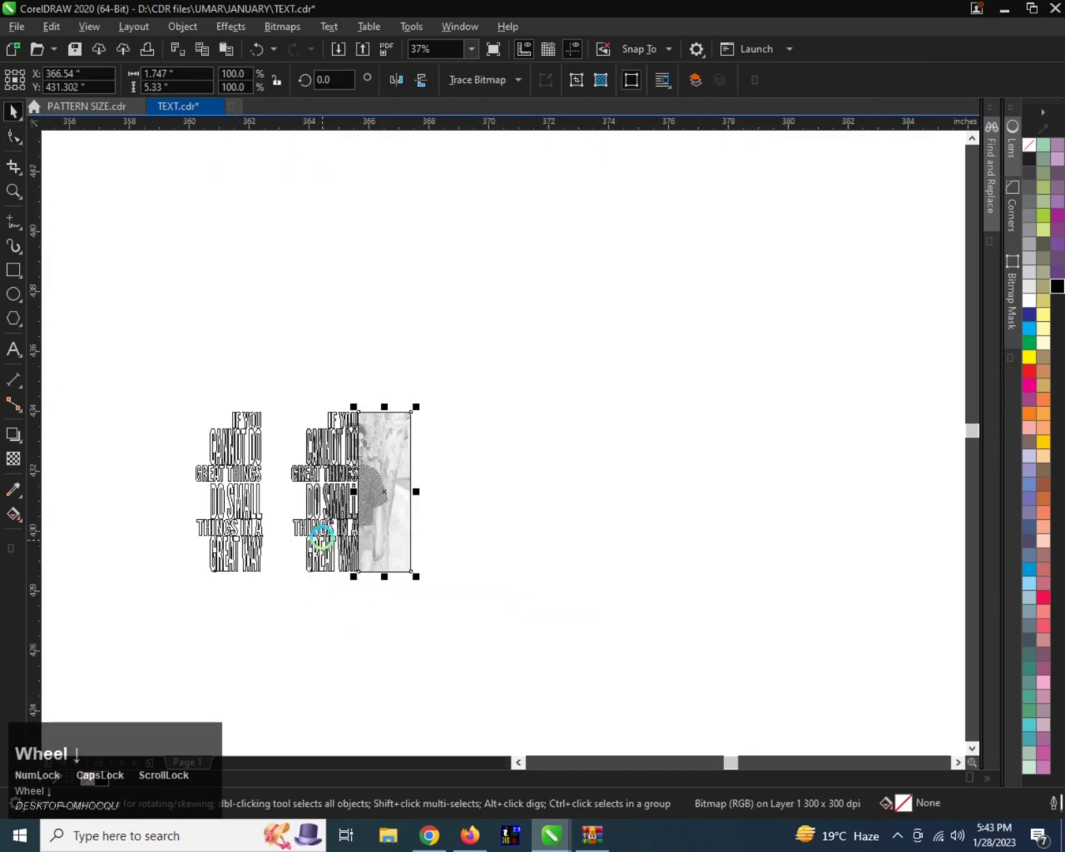
{"action": "scroll", "coordinate": [321, 540], "scroll_direction": "up", "scroll_amount": 2}
{"action": "scroll", "coordinate": [300, 482], "scroll_direction": "down", "scroll_amount": 2}
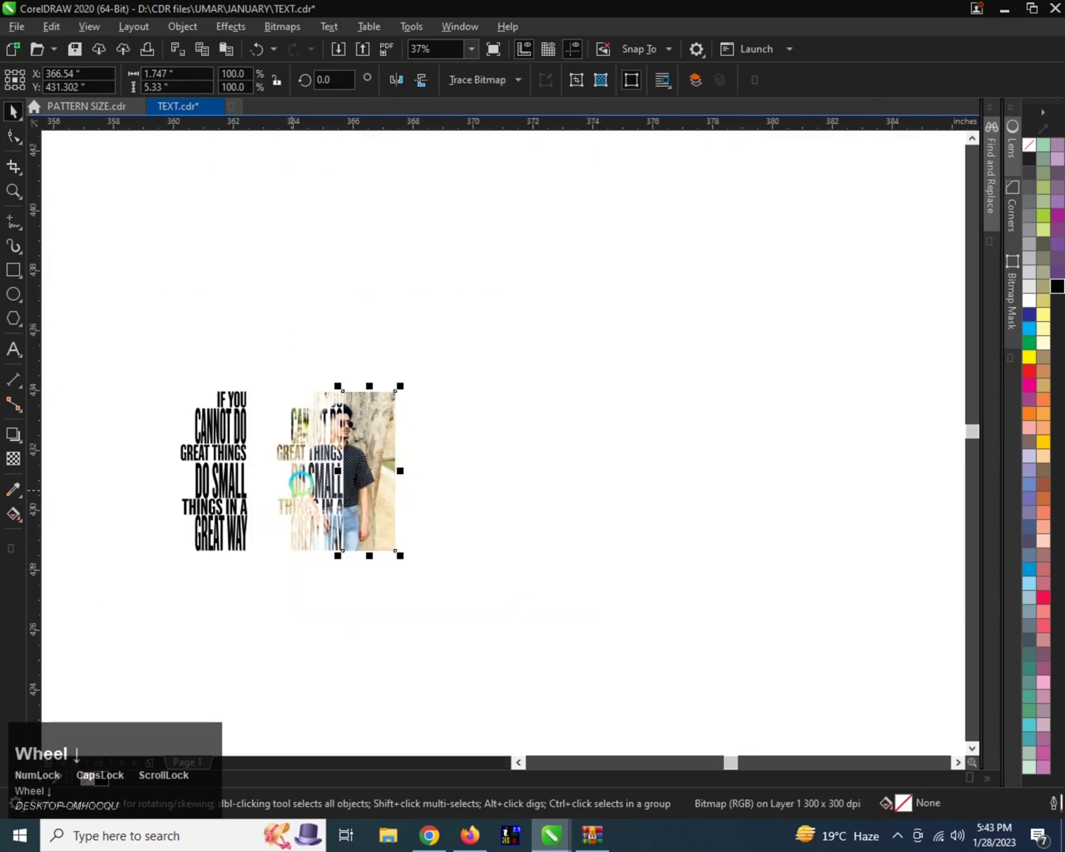
Step: Move the skyline background with its labels and handwritten name closer to the quote portrait
{"action": "left_click", "coordinate": [326, 451]}
{"action": "left_click", "coordinate": [323, 453], "text": "shift"}
{"action": "scroll", "coordinate": [297, 498], "scroll_direction": "down", "scroll_amount": 3}
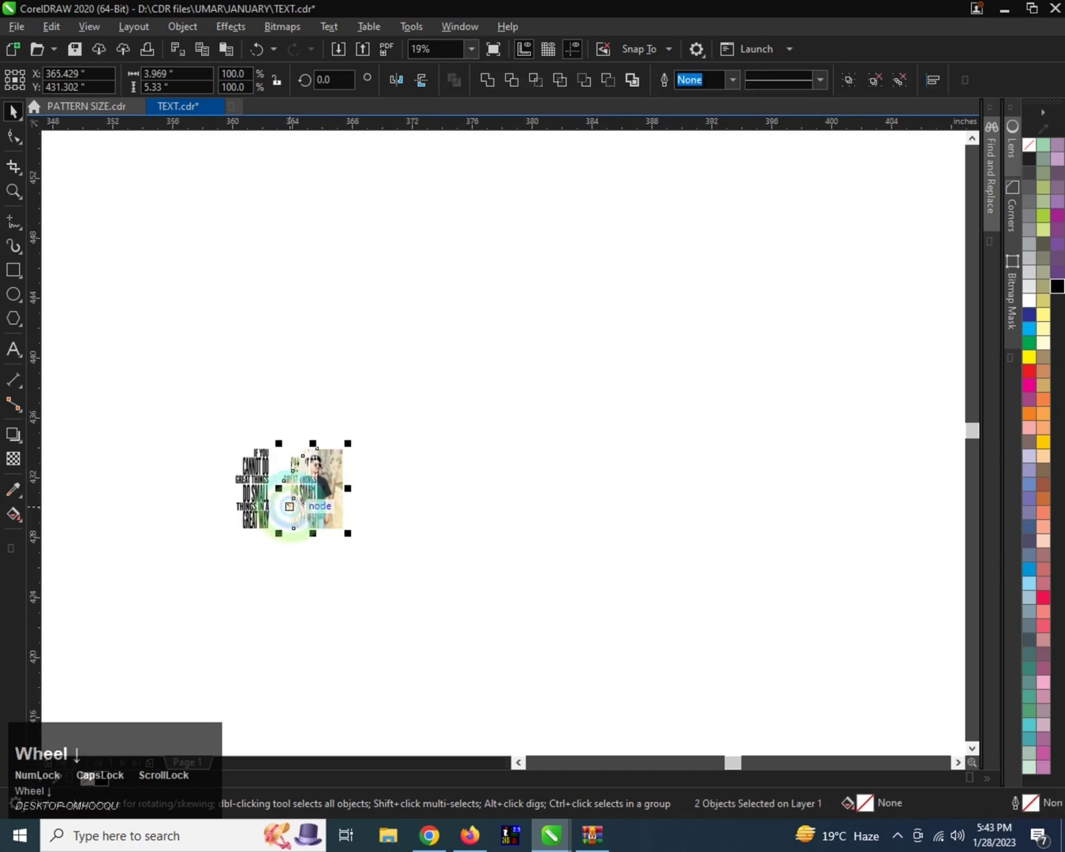
{"action": "scroll", "coordinate": [297, 499], "scroll_direction": "down", "scroll_amount": 2}
{"action": "left_click_drag", "start_coordinate": [571, 281], "coordinate": [706, 466]}
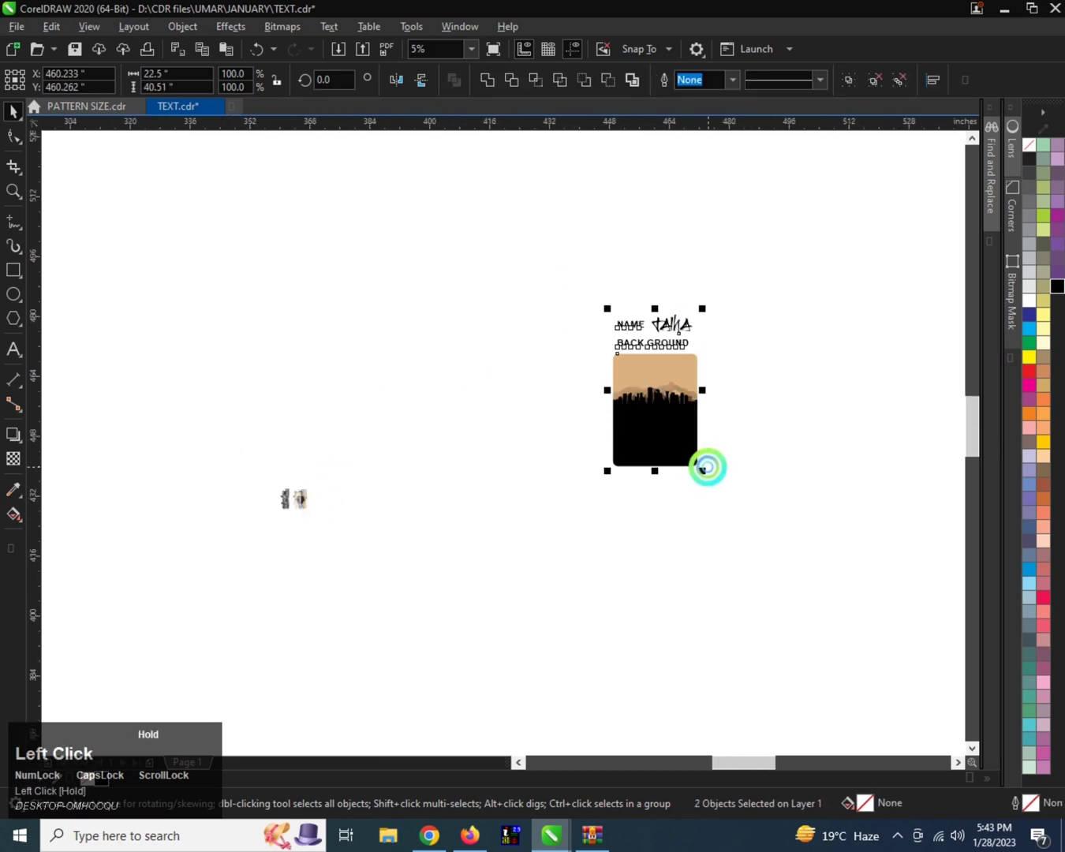
{"action": "left_click_drag", "start_coordinate": [641, 395], "coordinate": [455, 387]}
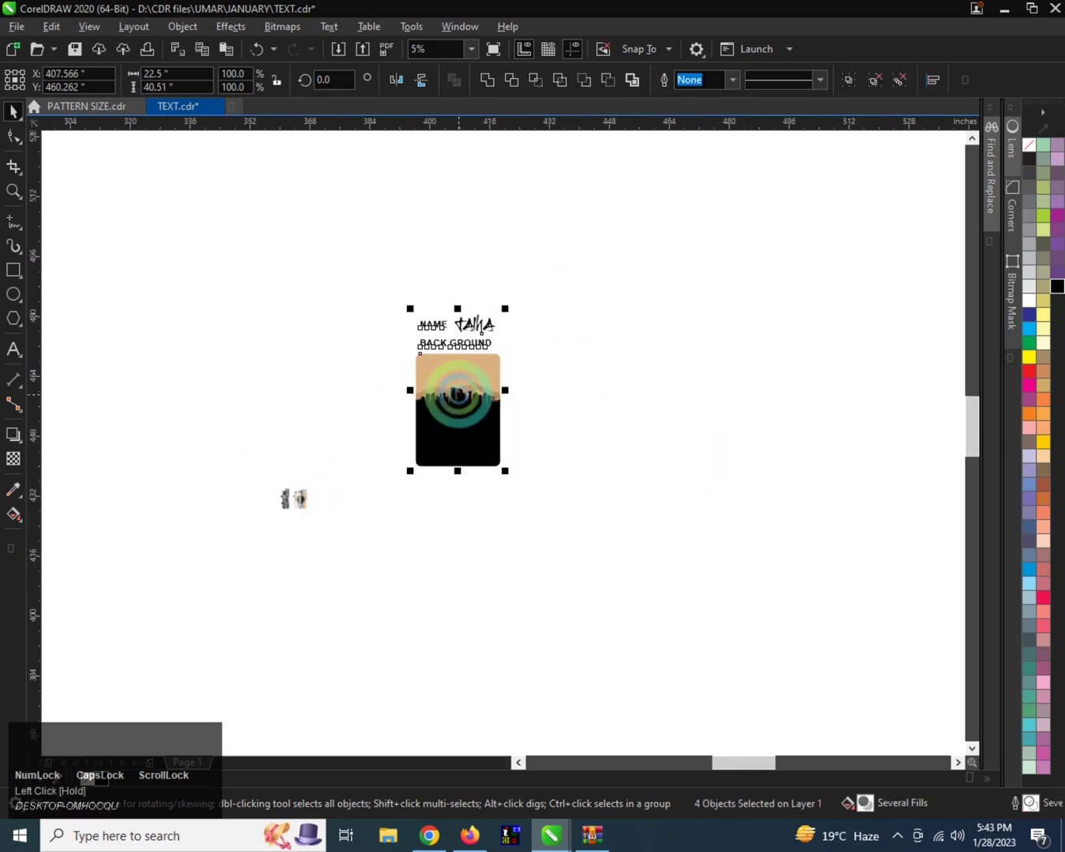
Step: Place the photo-filled lettering and cropped photo in front of the skyline's black lower area, enlarged together to about 12.3 × 16.5 in
{"action": "scroll", "coordinate": [456, 392], "scroll_direction": "up", "scroll_amount": 2}
{"action": "left_click_drag", "start_coordinate": [217, 537], "coordinate": [433, 407]}
{"action": "scroll", "coordinate": [459, 482], "scroll_direction": "up", "scroll_amount": 7}
{"action": "scroll", "coordinate": [460, 481], "scroll_direction": "down", "scroll_amount": 2}
{"action": "key", "text": "shift+Page_Up"}
{"action": "scroll", "coordinate": [461, 482], "scroll_direction": "down", "scroll_amount": 2}
{"action": "scroll", "coordinate": [436, 491], "scroll_direction": "up", "scroll_amount": 1}
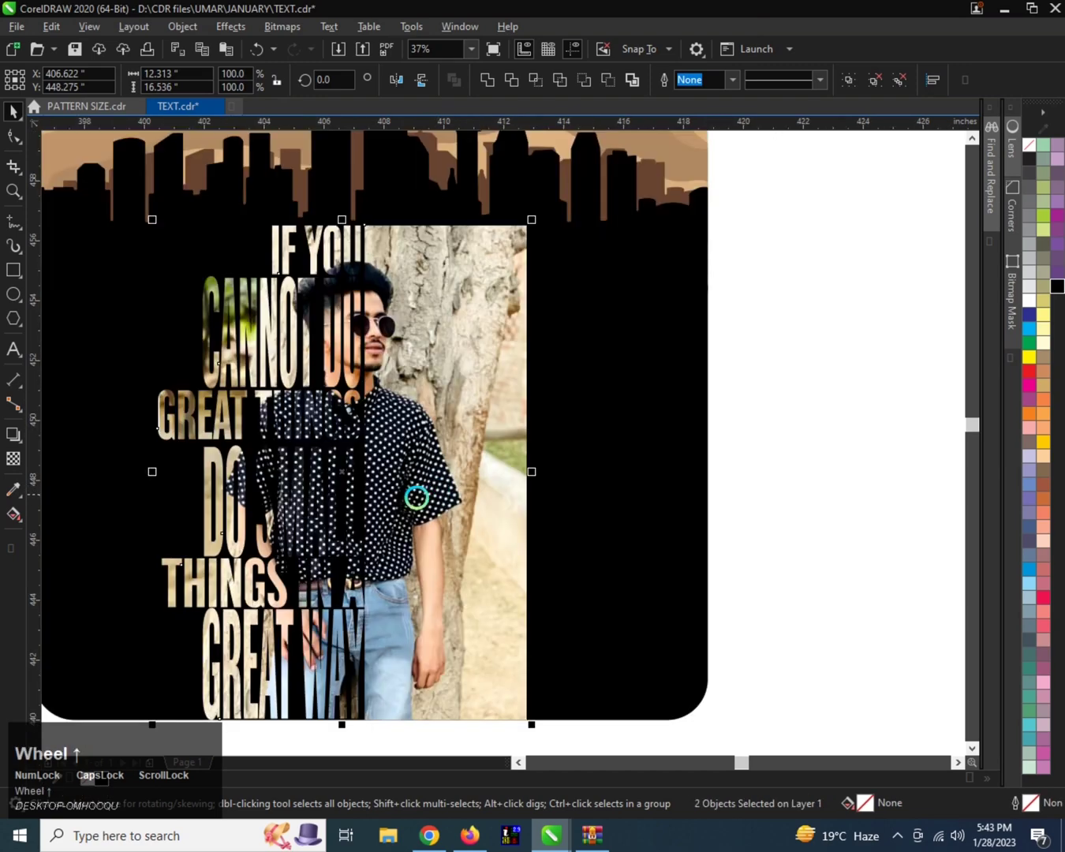
Step: Apply a horizontal fountain transparency to the cropped photo, fading its right side into the black background
{"action": "scroll", "coordinate": [494, 476], "scroll_direction": "down", "scroll_amount": 1}
{"action": "left_click", "coordinate": [436, 458]}
{"action": "scroll", "coordinate": [436, 457], "scroll_direction": "up", "scroll_amount": 1}
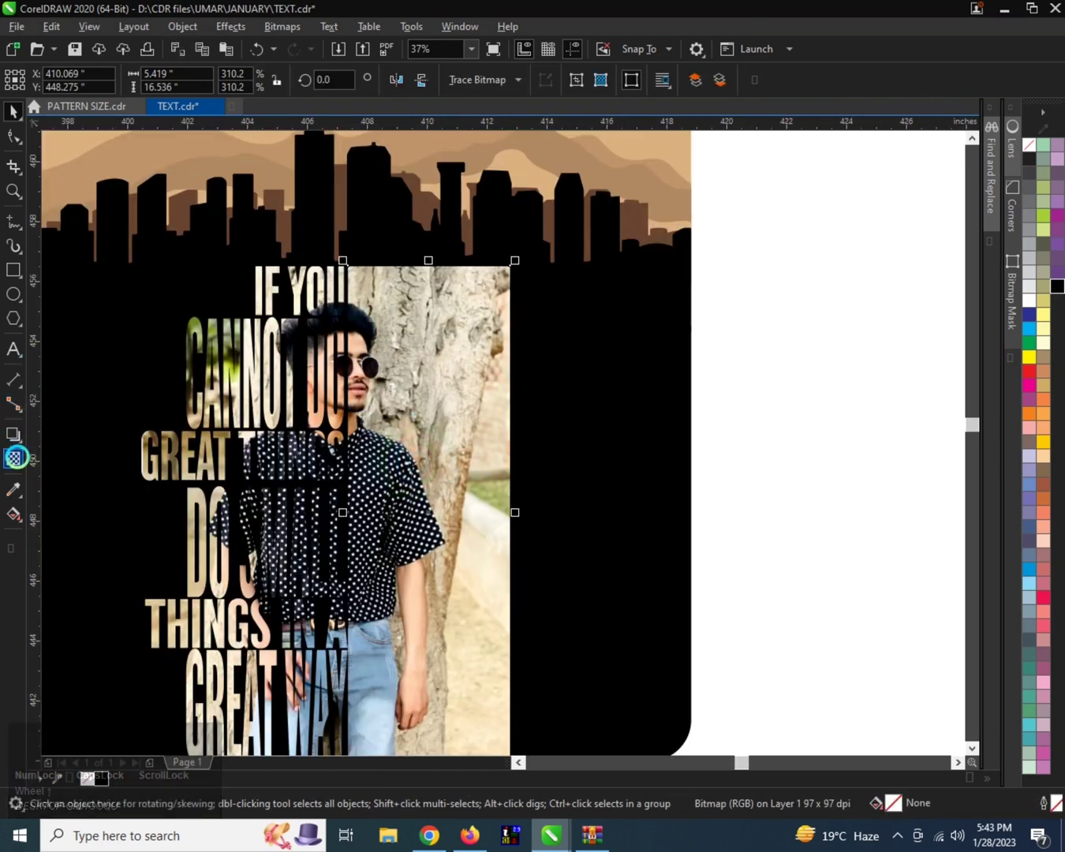
{"action": "left_click", "coordinate": [380, 315]}
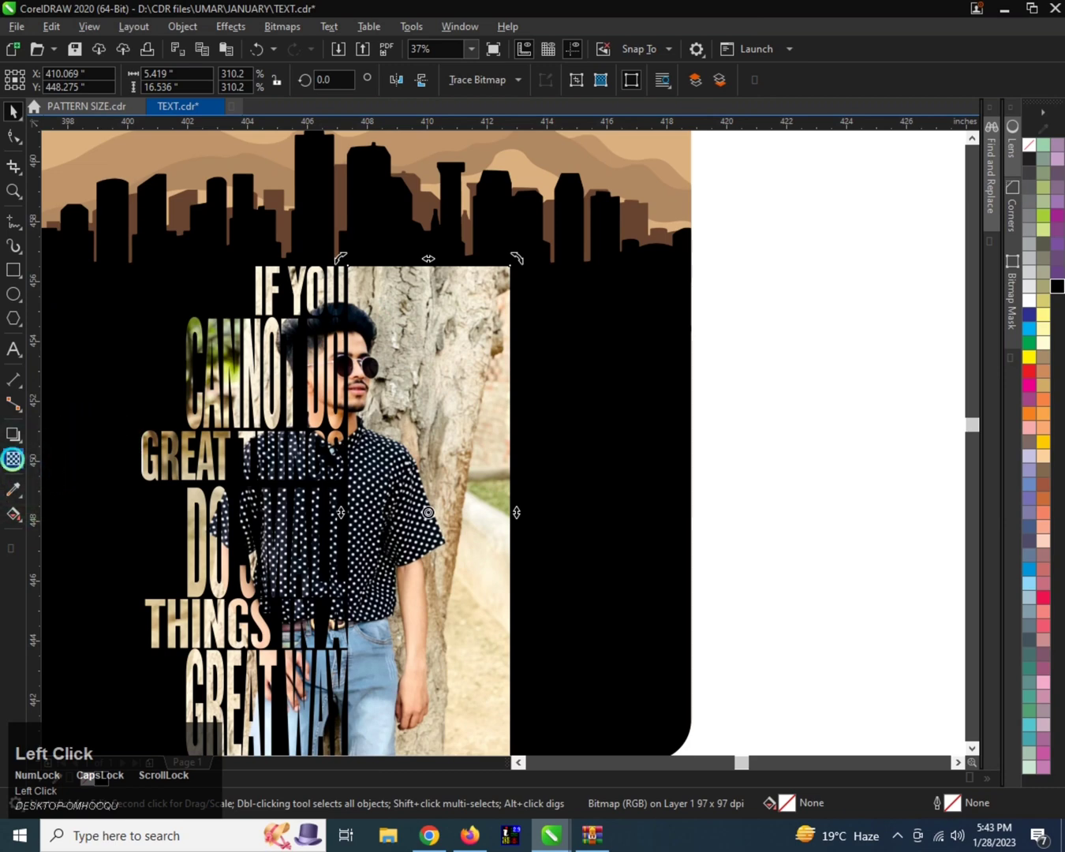
{"action": "left_click", "coordinate": [14, 457]}
{"action": "scroll", "coordinate": [380, 459], "scroll_direction": "down", "scroll_amount": 1}
{"action": "scroll", "coordinate": [407, 477], "scroll_direction": "up", "scroll_amount": 1}
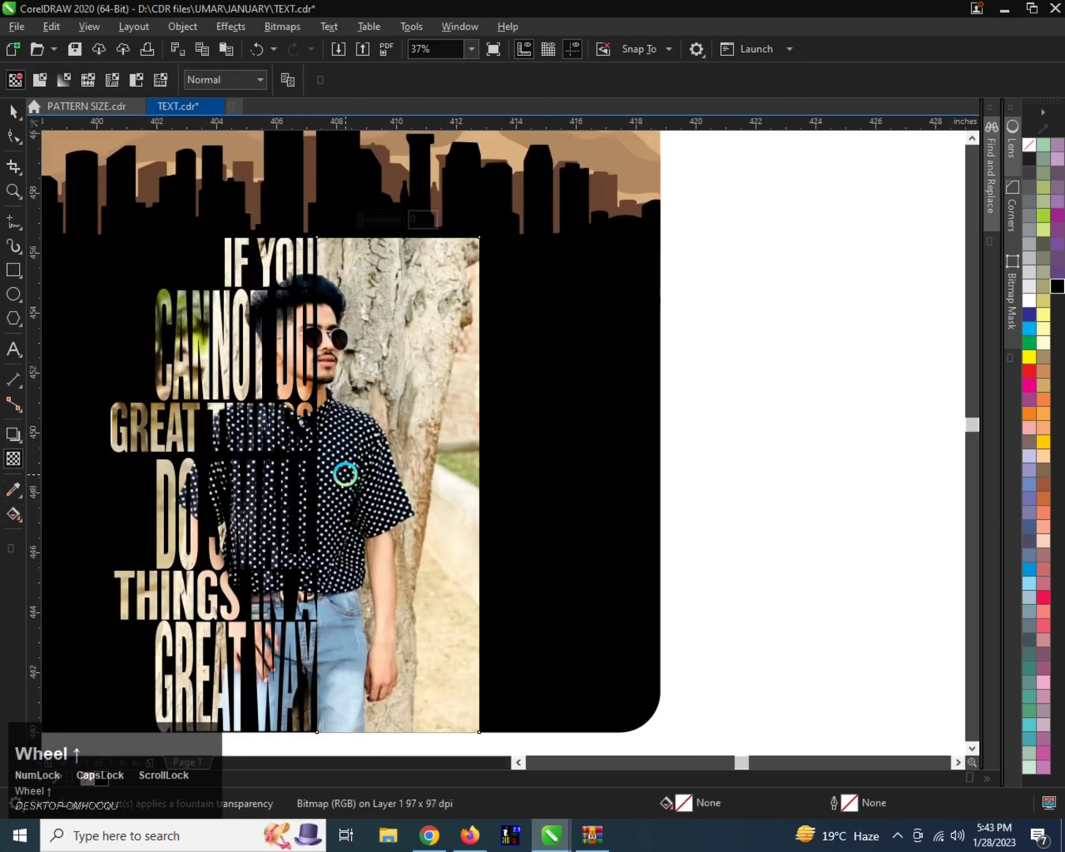
{"action": "left_click_drag", "start_coordinate": [353, 476], "coordinate": [460, 474]}
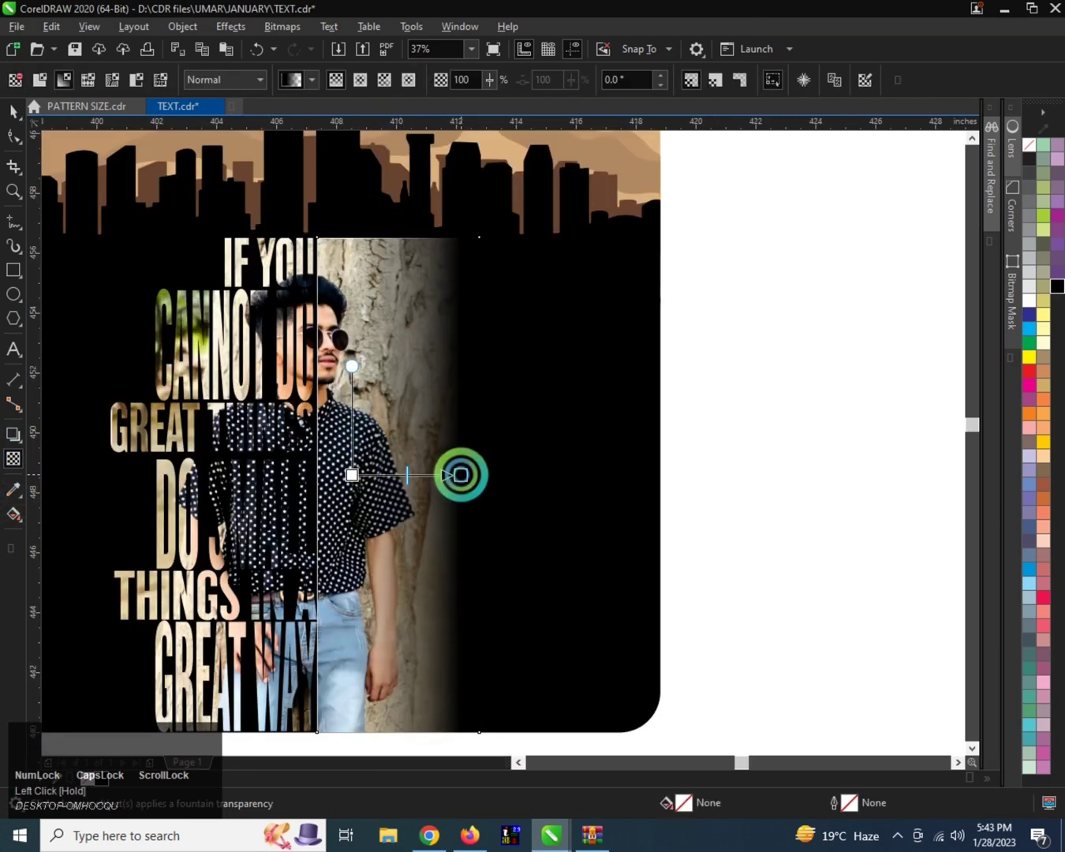
Step: Fine-tune the photo's fade by starting it slightly farther right and ending it slightly farther left
{"action": "left_click", "coordinate": [353, 477], "text": "shift"}
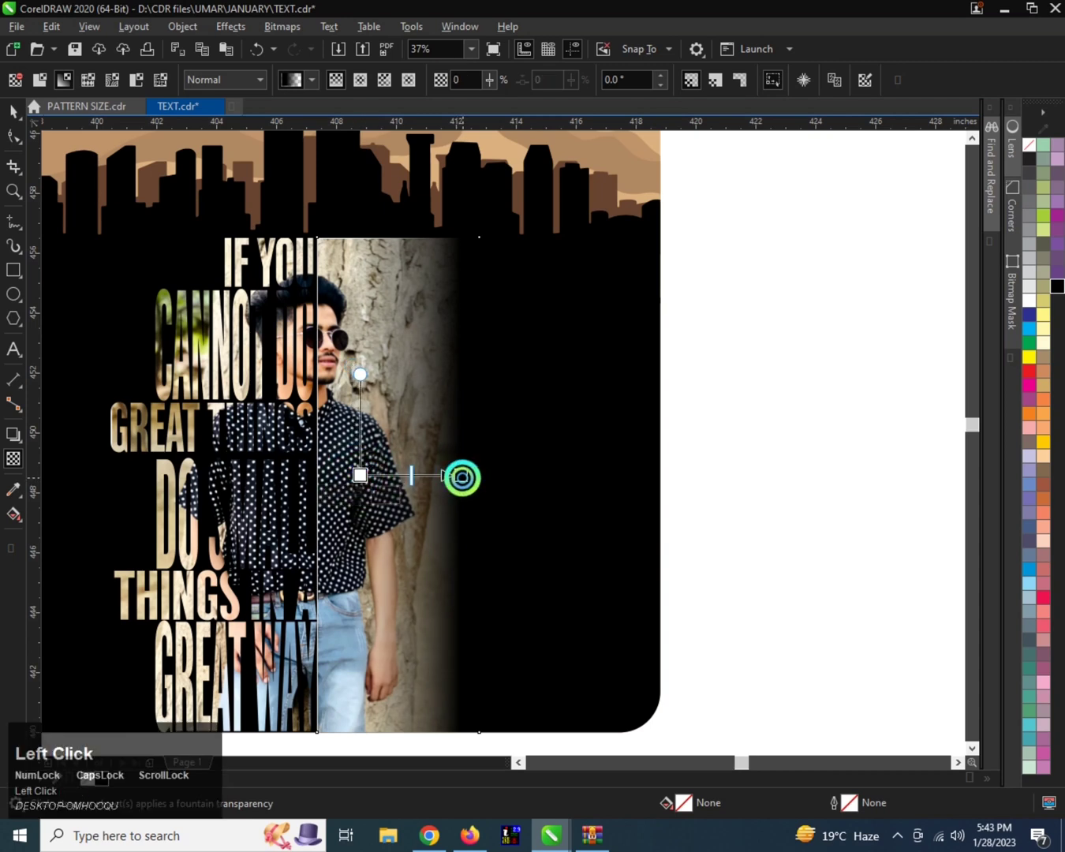
{"action": "scroll", "coordinate": [459, 476], "scroll_direction": "down", "scroll_amount": 2}
{"action": "scroll", "coordinate": [456, 475], "scroll_direction": "up", "scroll_amount": 2}
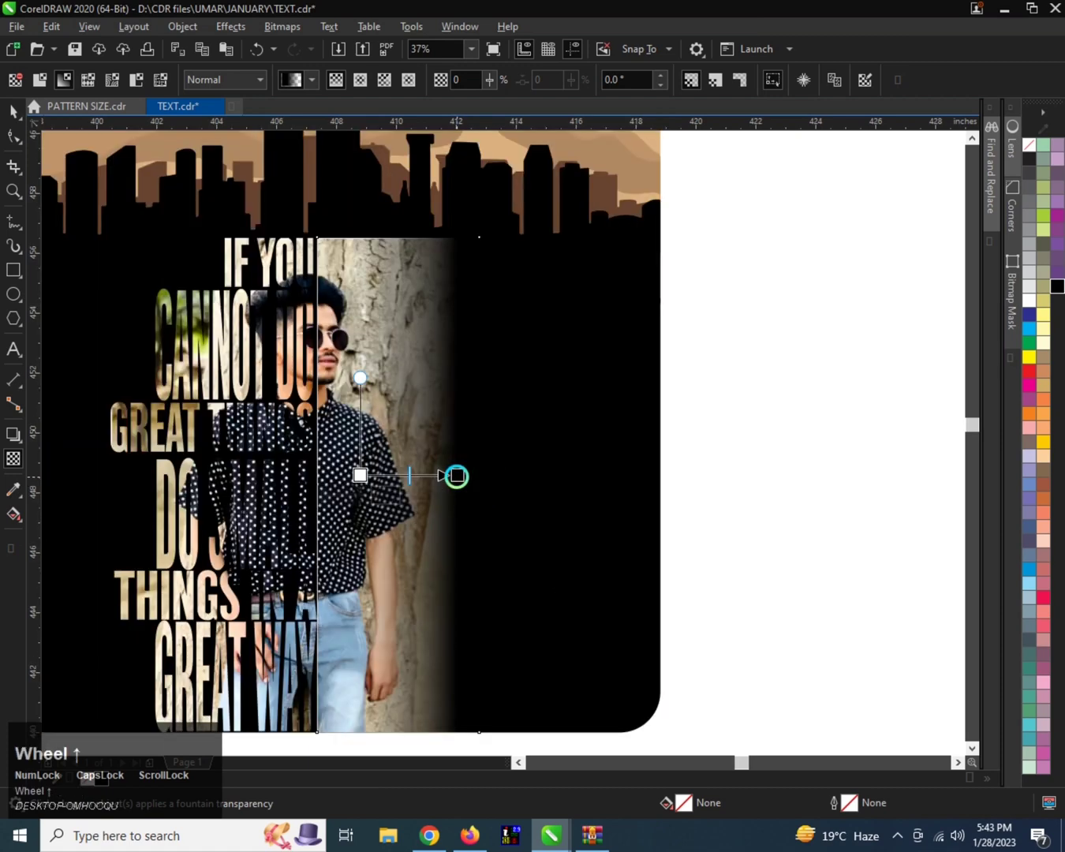
{"action": "left_click", "coordinate": [403, 476]}
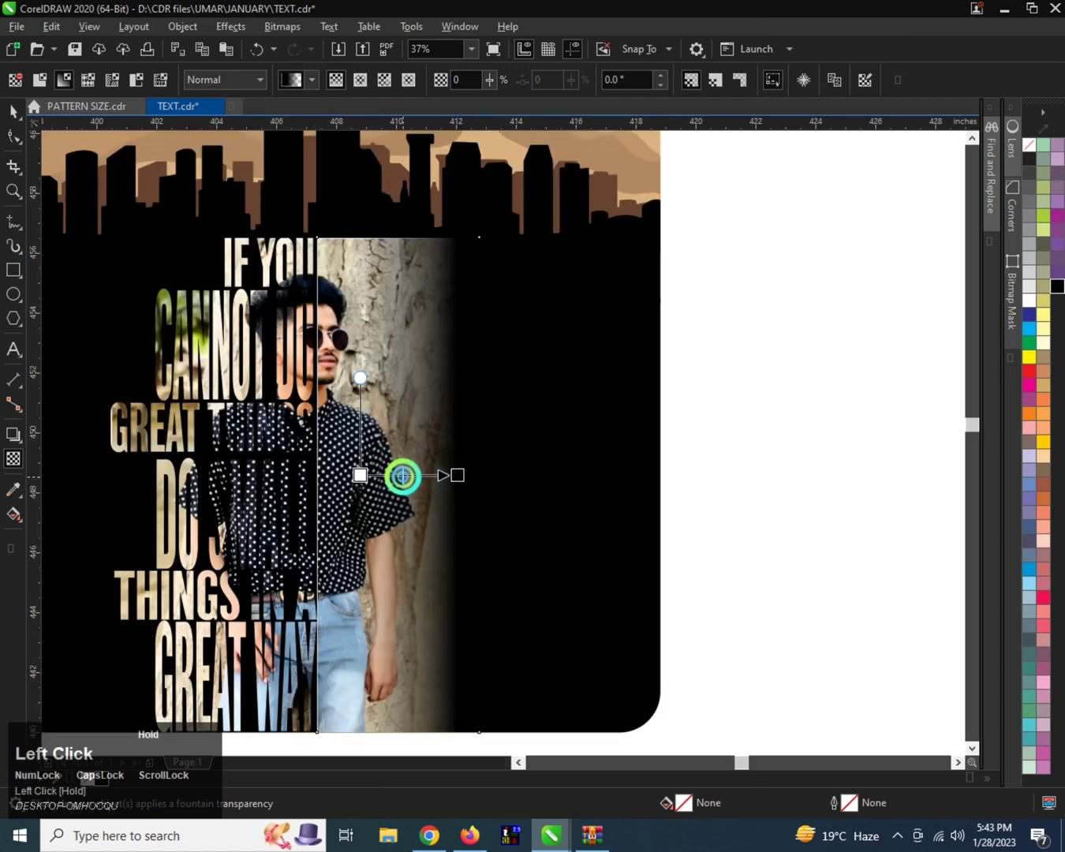
{"action": "scroll", "coordinate": [401, 473], "scroll_direction": "down", "scroll_amount": 2}
{"action": "key", "text": "space"}
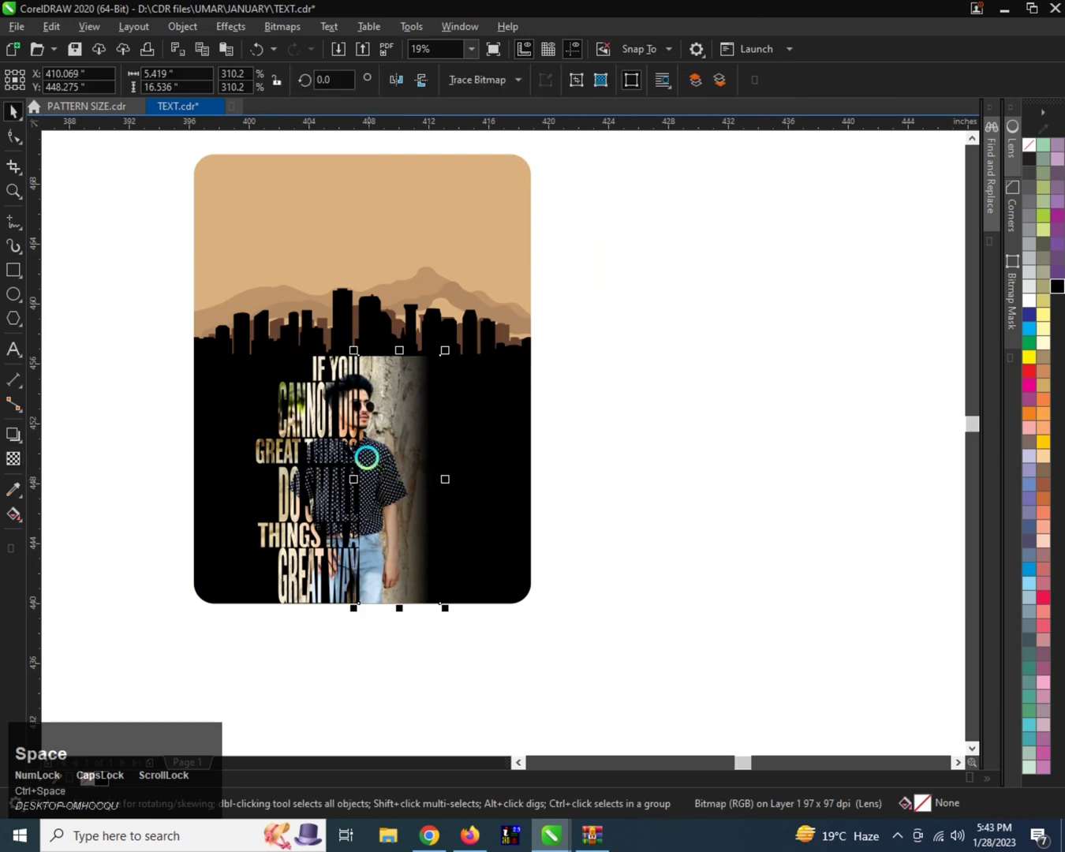
Step: Delete the BACK GROUND and NAME labels above the skyline design
{"action": "scroll", "coordinate": [369, 457], "scroll_direction": "up", "scroll_amount": 1}
{"action": "scroll", "coordinate": [376, 468], "scroll_direction": "down", "scroll_amount": 2}
{"action": "scroll", "coordinate": [348, 435], "scroll_direction": "up", "scroll_amount": 1}
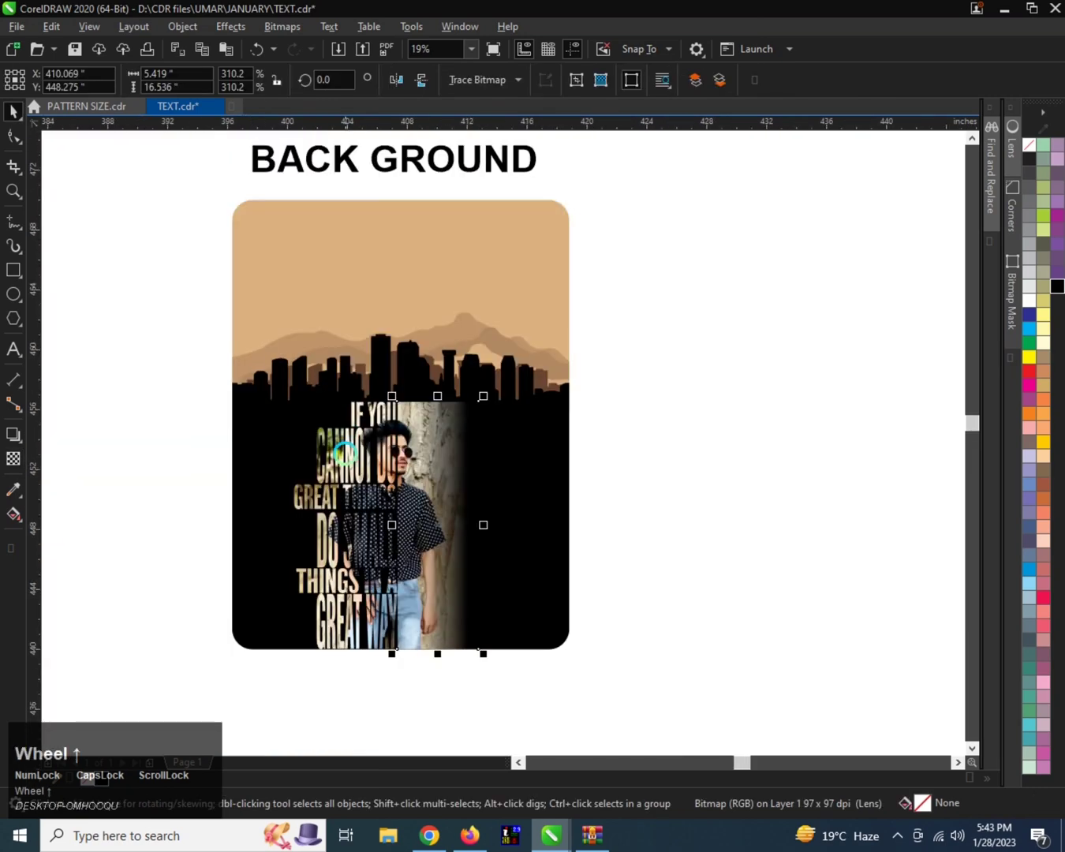
{"action": "scroll", "coordinate": [346, 464], "scroll_direction": "down", "scroll_amount": 1}
{"action": "scroll", "coordinate": [347, 321], "scroll_direction": "up", "scroll_amount": 1}
{"action": "left_click", "coordinate": [327, 321]}
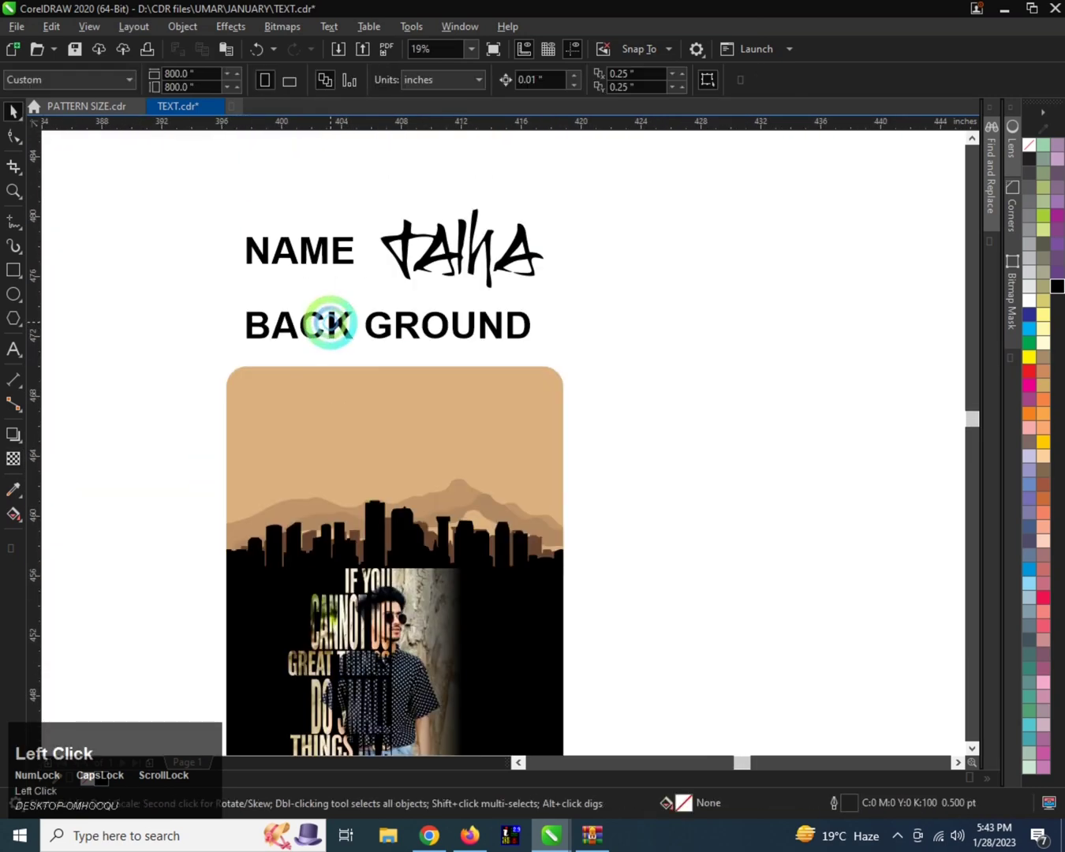
{"action": "left_click", "coordinate": [328, 322]}
{"action": "left_click", "coordinate": [346, 406]}
{"action": "left_click", "coordinate": [339, 326]}
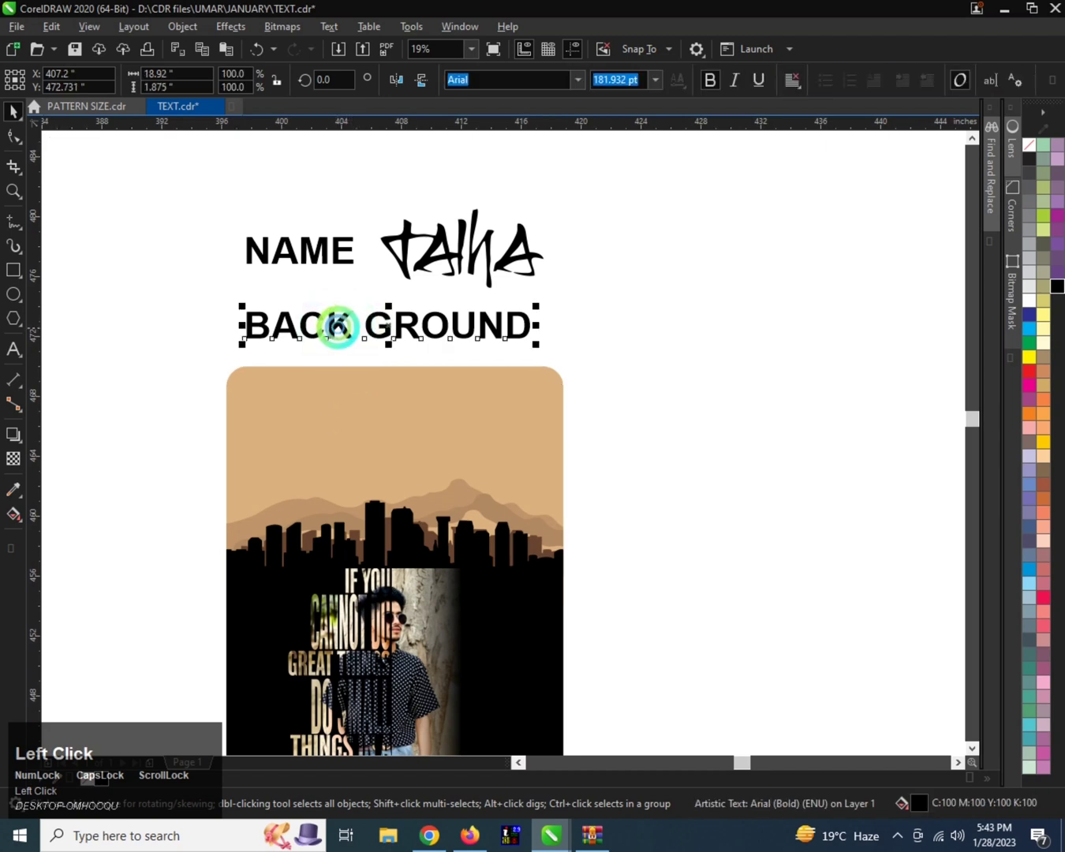
{"action": "key", "text": "Delete"}
{"action": "left_click", "coordinate": [433, 246]}
{"action": "left_click", "coordinate": [325, 248]}
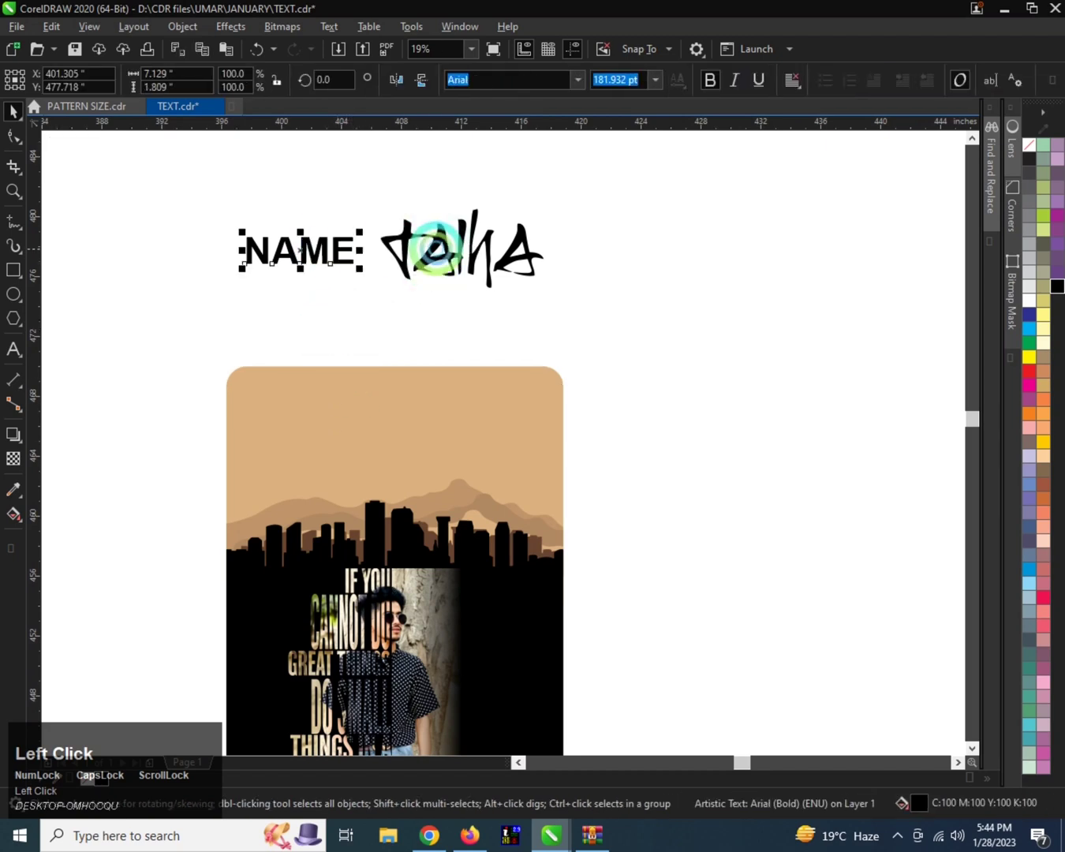
{"action": "key", "text": "Delete"}
Step: Place the handwritten name centrally on the tan sky above the mountains and enlarge it to about 11.94 × 5.76 in
{"action": "left_click_drag", "start_coordinate": [438, 241], "coordinate": [390, 449]}
{"action": "scroll", "coordinate": [394, 416], "scroll_direction": "up", "scroll_amount": 2}
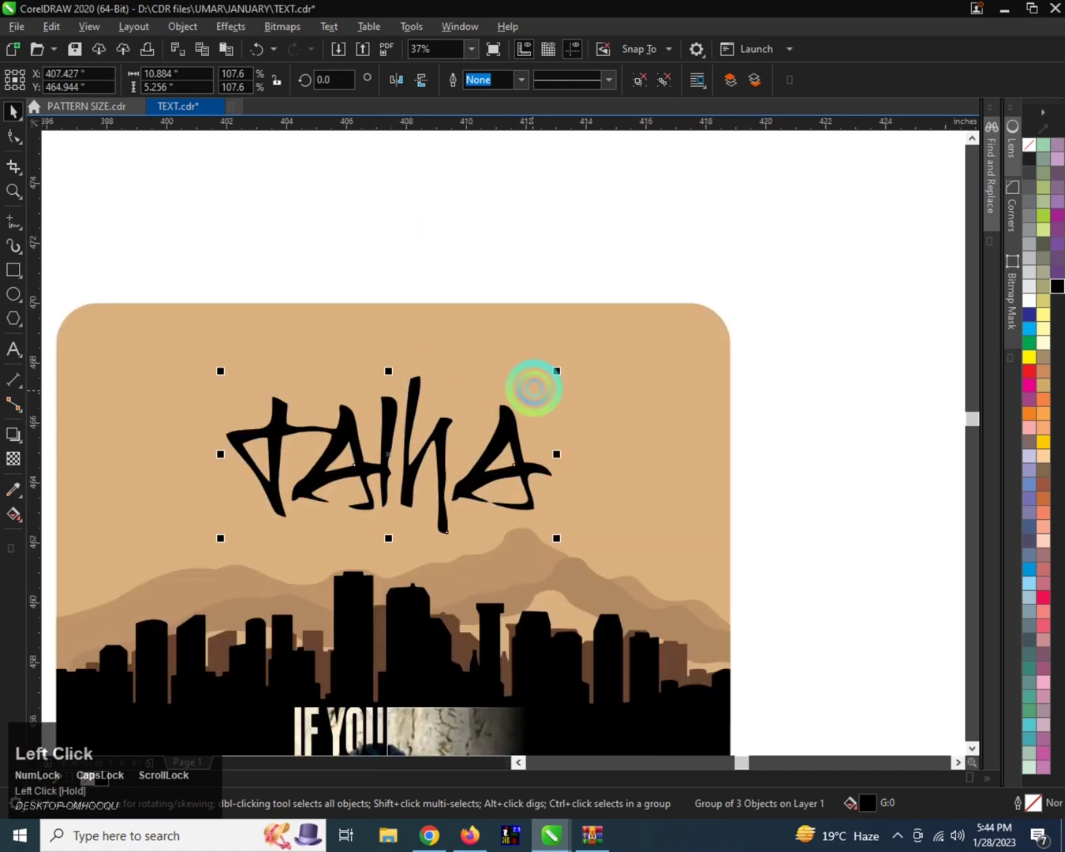
{"action": "left_click_drag", "start_coordinate": [556, 371], "coordinate": [588, 354]}
{"action": "scroll", "coordinate": [435, 428], "scroll_direction": "down", "scroll_amount": 2}
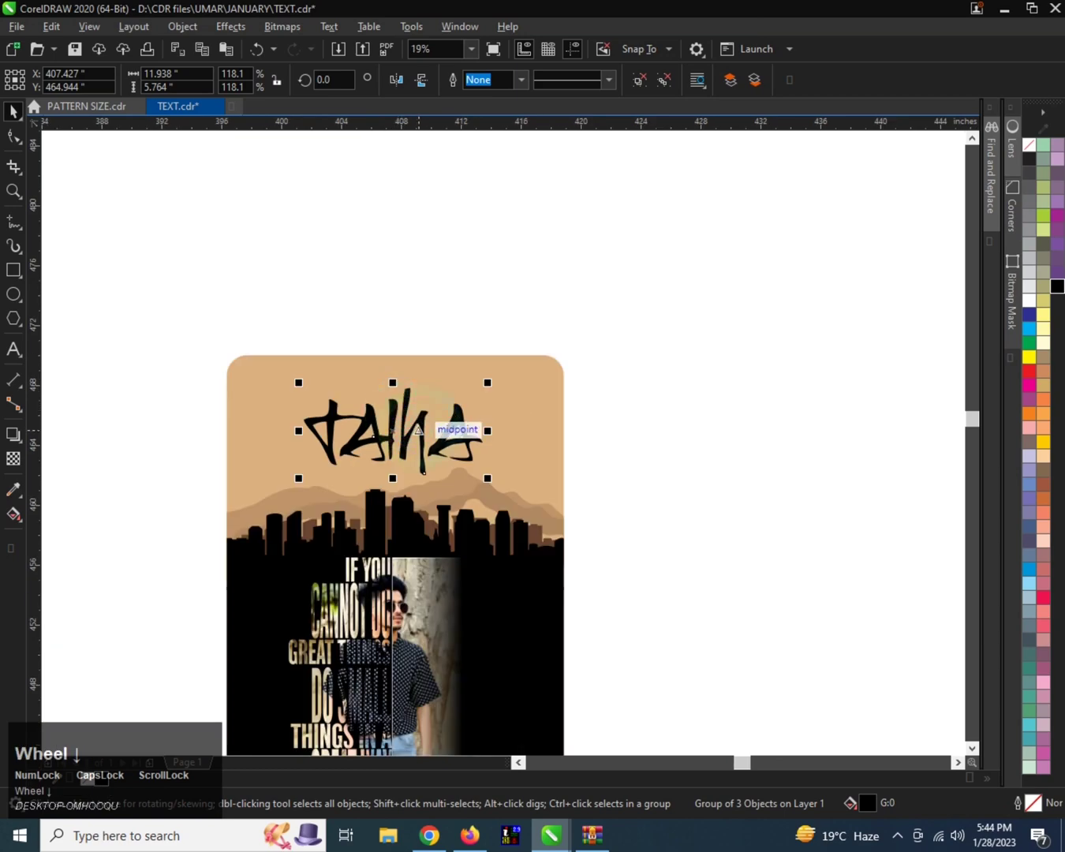
{"action": "scroll", "coordinate": [417, 427], "scroll_direction": "up", "scroll_amount": 2}
{"action": "left_click_drag", "start_coordinate": [416, 427], "coordinate": [416, 438]}
{"action": "scroll", "coordinate": [372, 384], "scroll_direction": "down", "scroll_amount": 2}
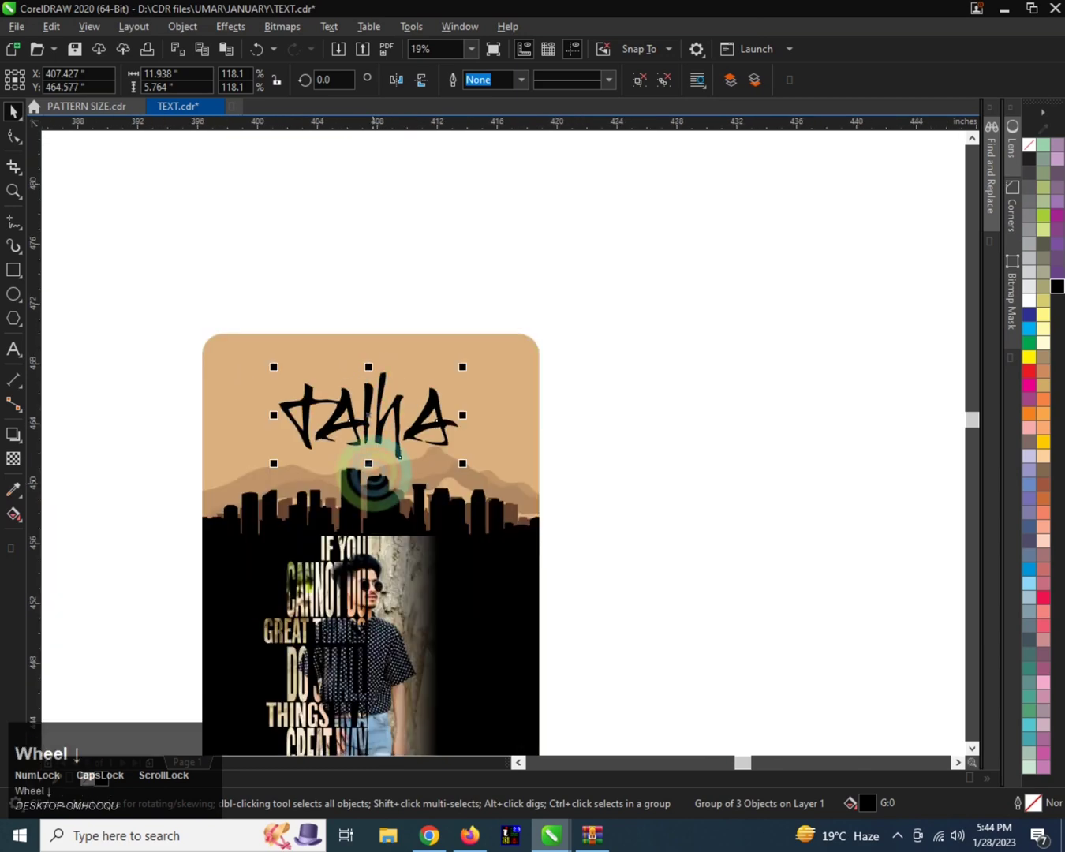
{"action": "scroll", "coordinate": [361, 539], "scroll_direction": "up", "scroll_amount": 2}
{"action": "scroll", "coordinate": [369, 507], "scroll_direction": "down", "scroll_amount": 1}
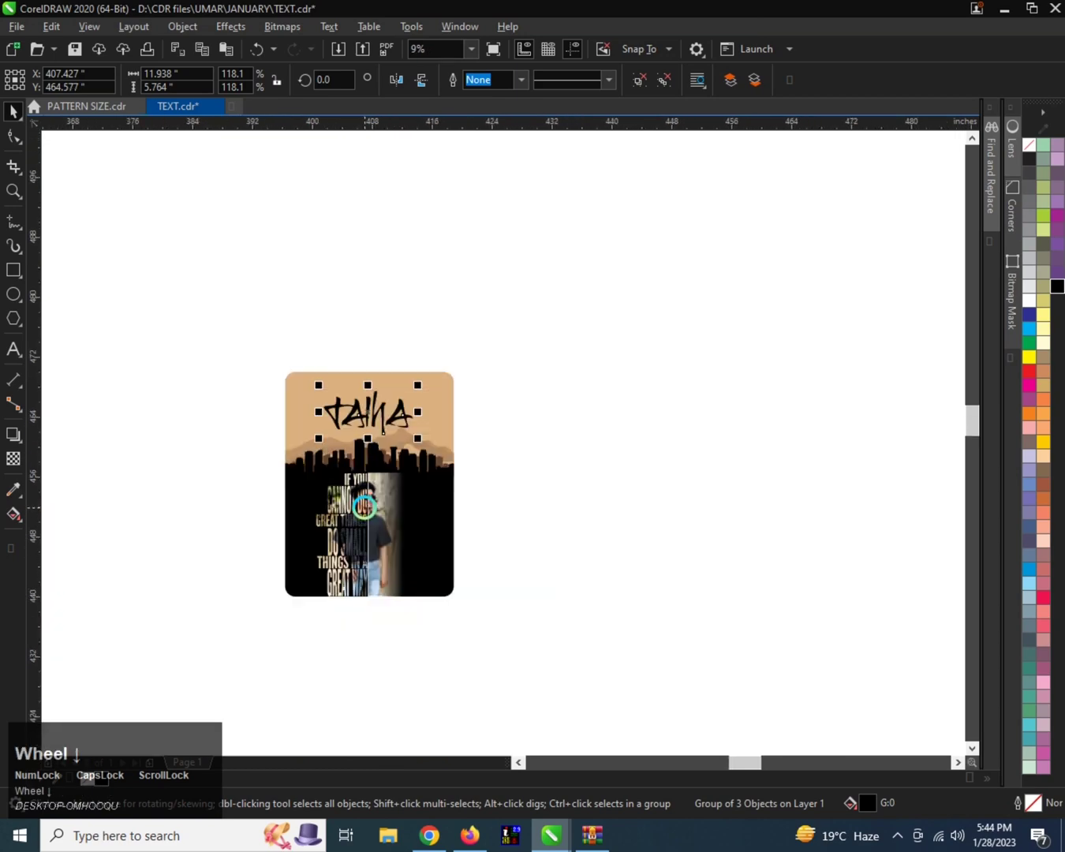
Step: Draw a rectangle about 52.1 × 44 in around the whole skyline design
{"action": "key", "text": "F2"}
{"action": "left_click_drag", "start_coordinate": [255, 357], "coordinate": [484, 616]}
{"action": "scroll", "coordinate": [299, 537], "scroll_direction": "down", "scroll_amount": 2}
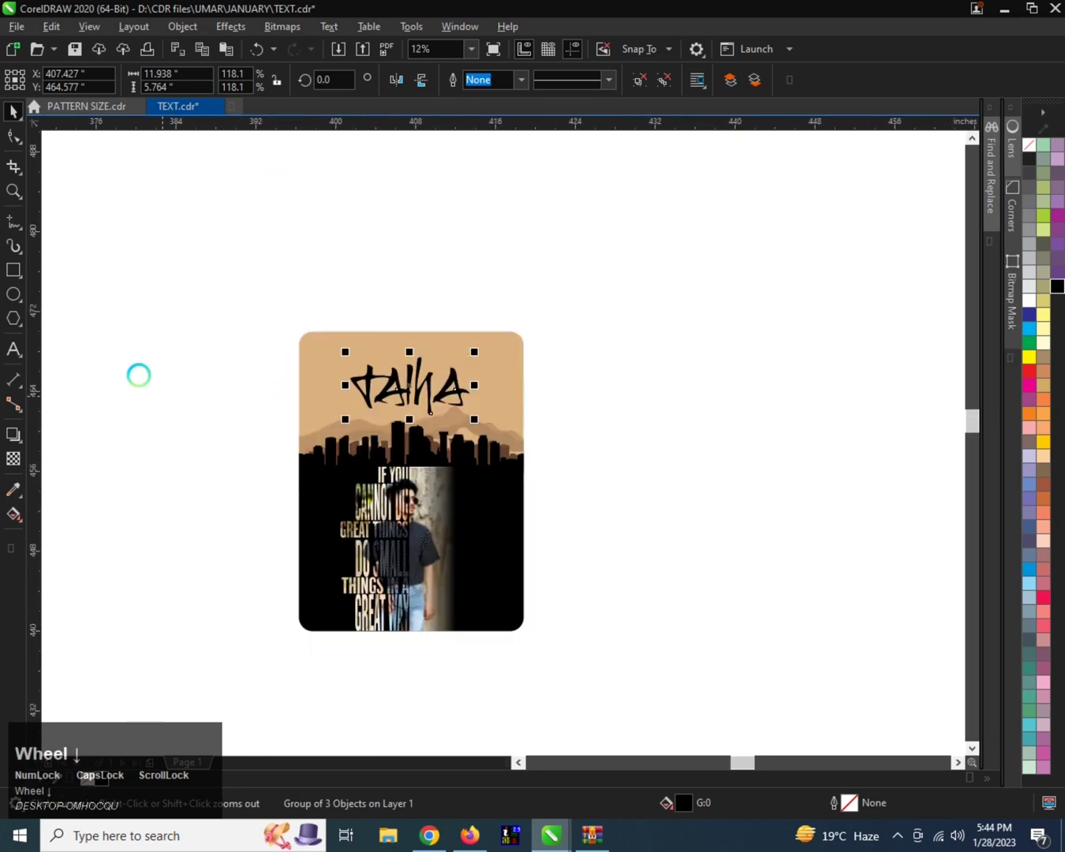
{"action": "left_click", "coordinate": [14, 271]}
{"action": "left_click_drag", "start_coordinate": [148, 281], "coordinate": [623, 685]}
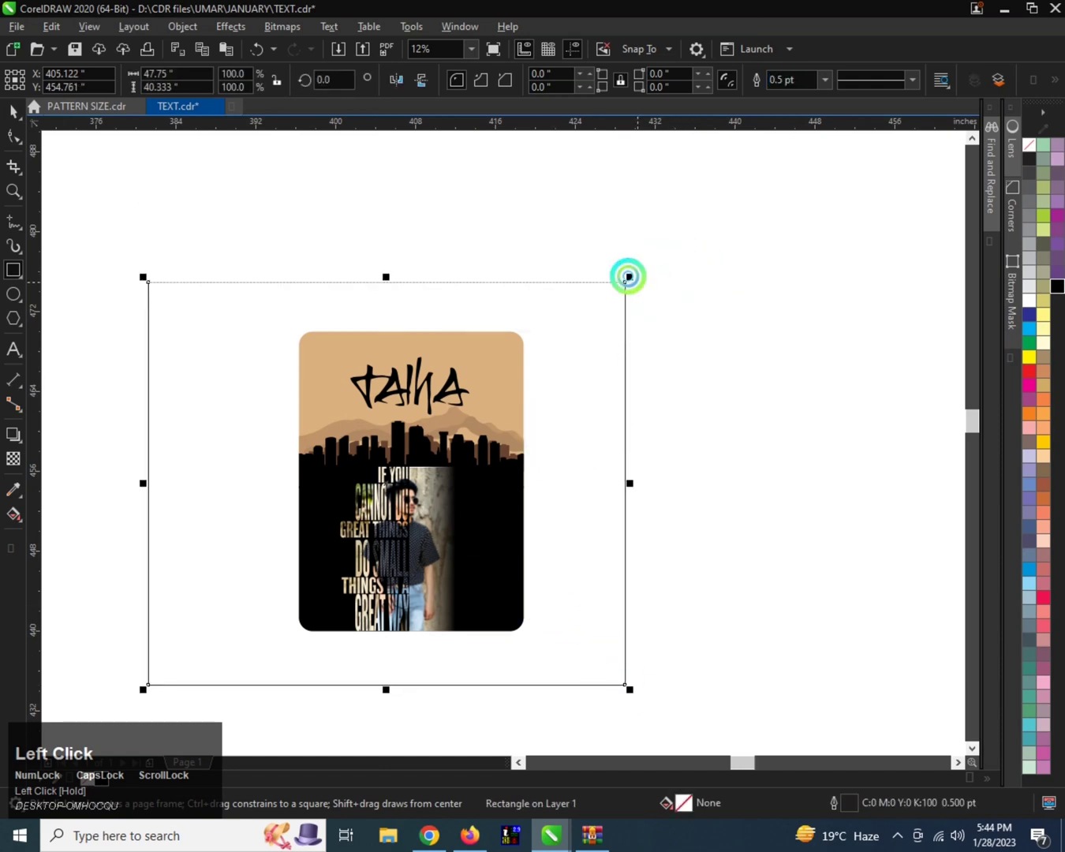
{"action": "left_click_drag", "start_coordinate": [628, 277], "coordinate": [1045, 239]}
Step: Fill the large rectangle with black and send it behind the design
{"action": "left_click", "coordinate": [1056, 286]}
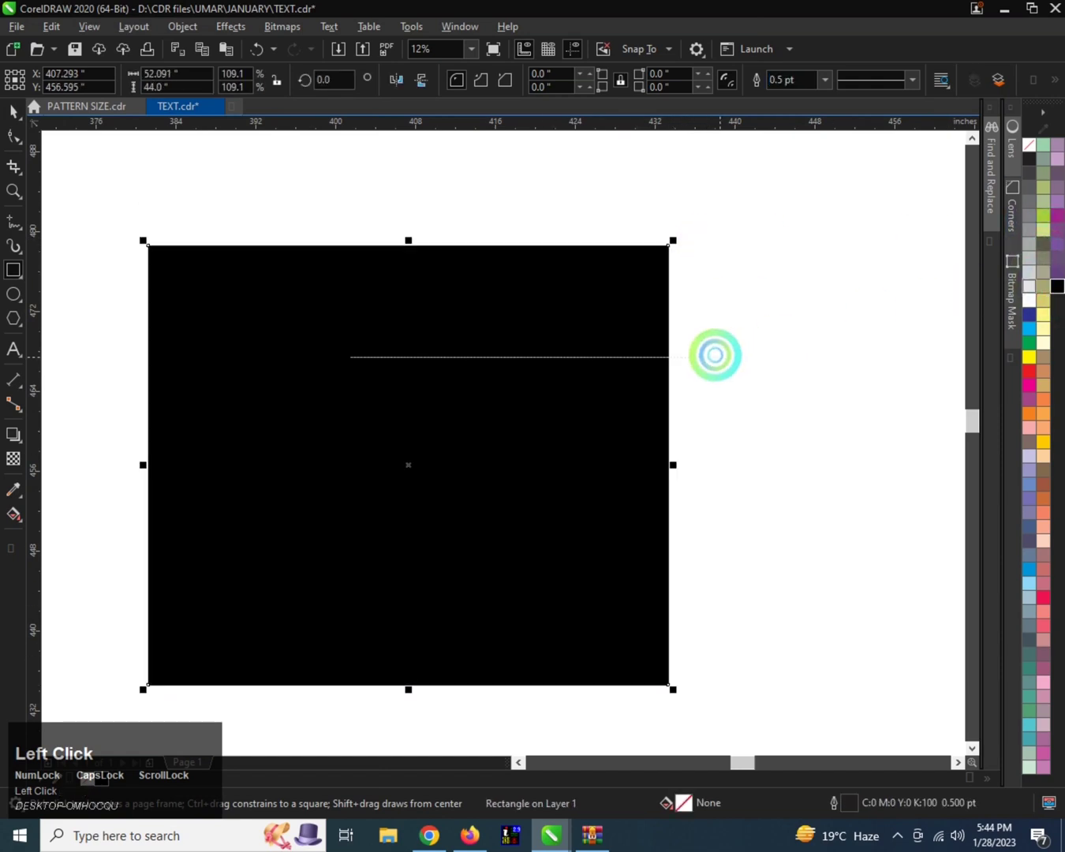
{"action": "key", "text": "ctrl+space"}
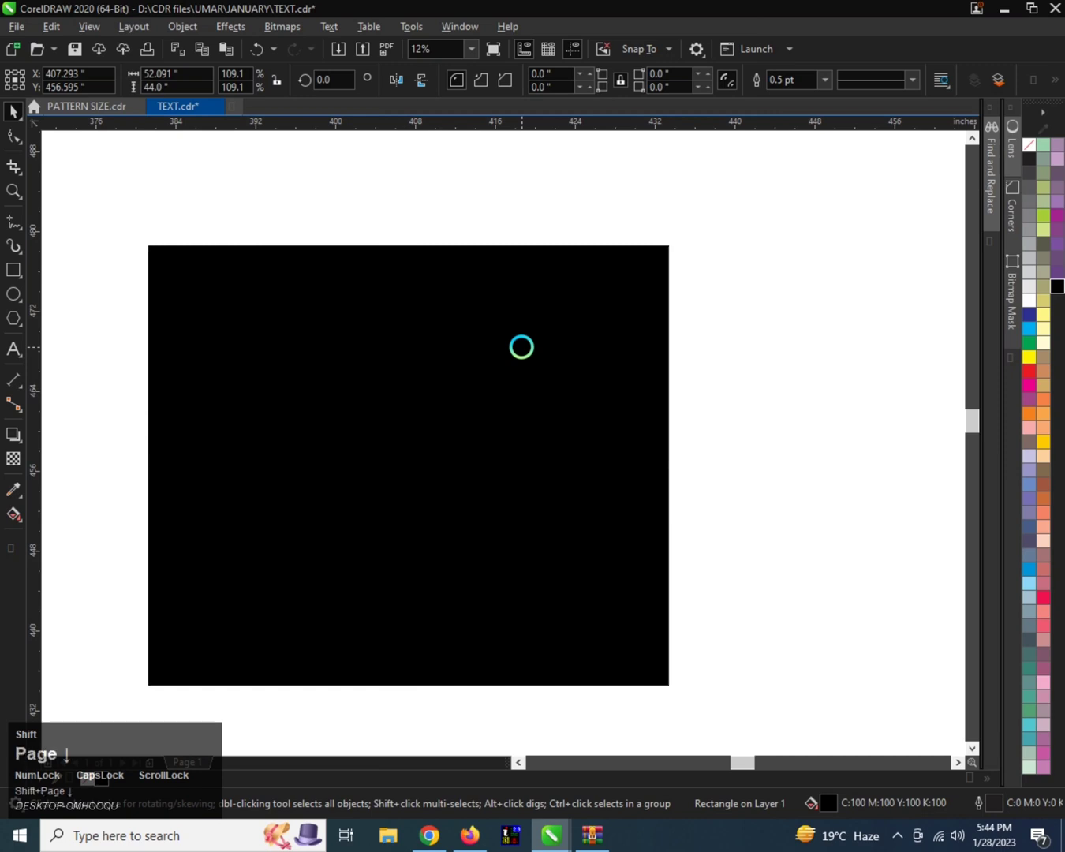
{"action": "key", "text": "shift+Page_Down"}
Step: Frame the finished design closely and show it in full-screen preview
{"action": "left_click", "coordinate": [518, 350]}
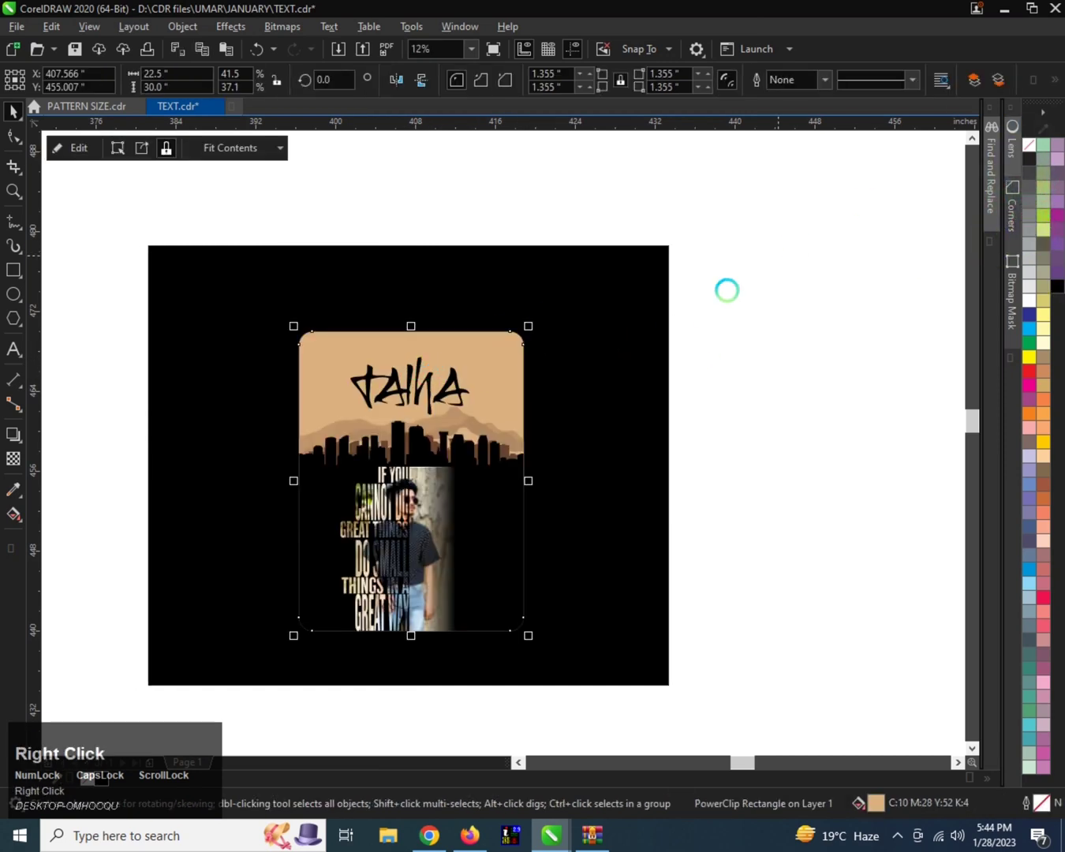
{"action": "left_click_drag", "start_coordinate": [245, 308], "coordinate": [573, 640]}
{"action": "key", "text": "F9"}
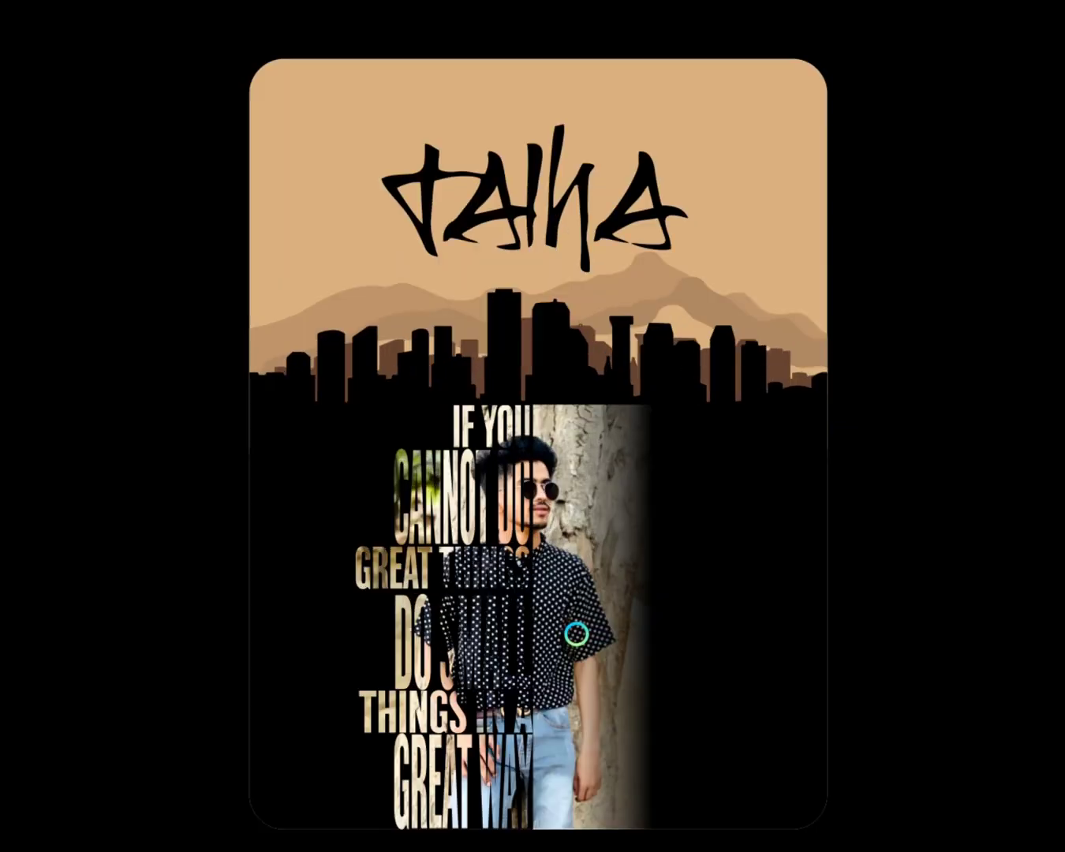